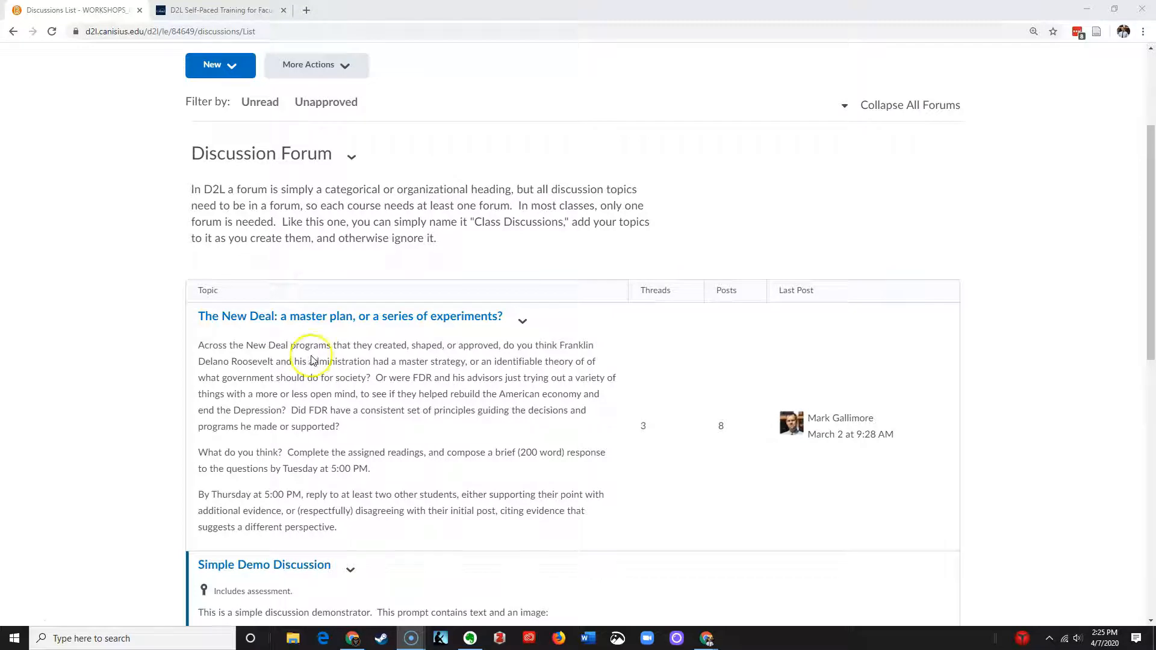
Step: Edit the topic "The New Deal: a master plan, or a series of experiments?" and set its assessment score out of 5
{"action": "left_click", "coordinate": [521, 324]}
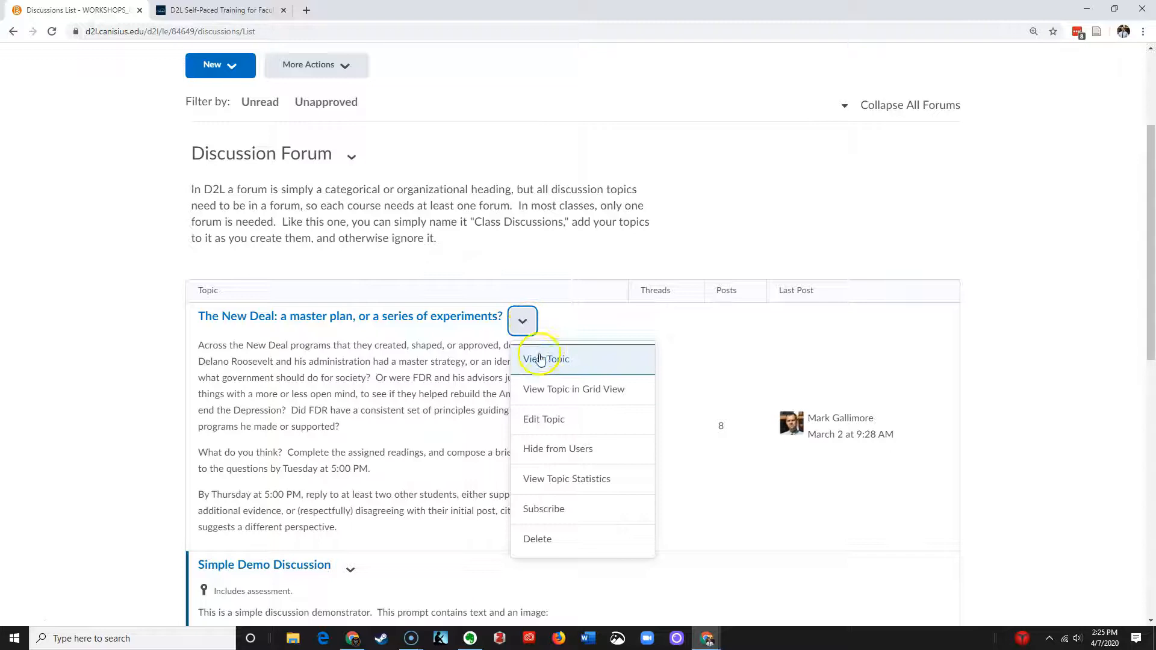
{"action": "left_click", "coordinate": [537, 419]}
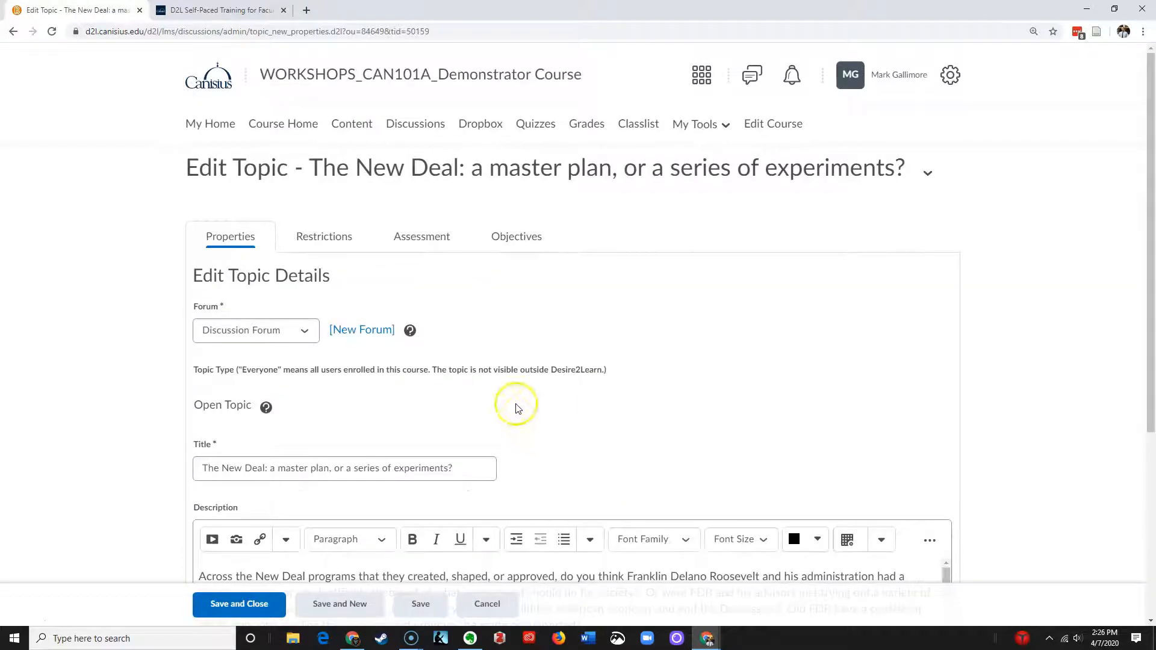
{"action": "left_click", "coordinate": [420, 244]}
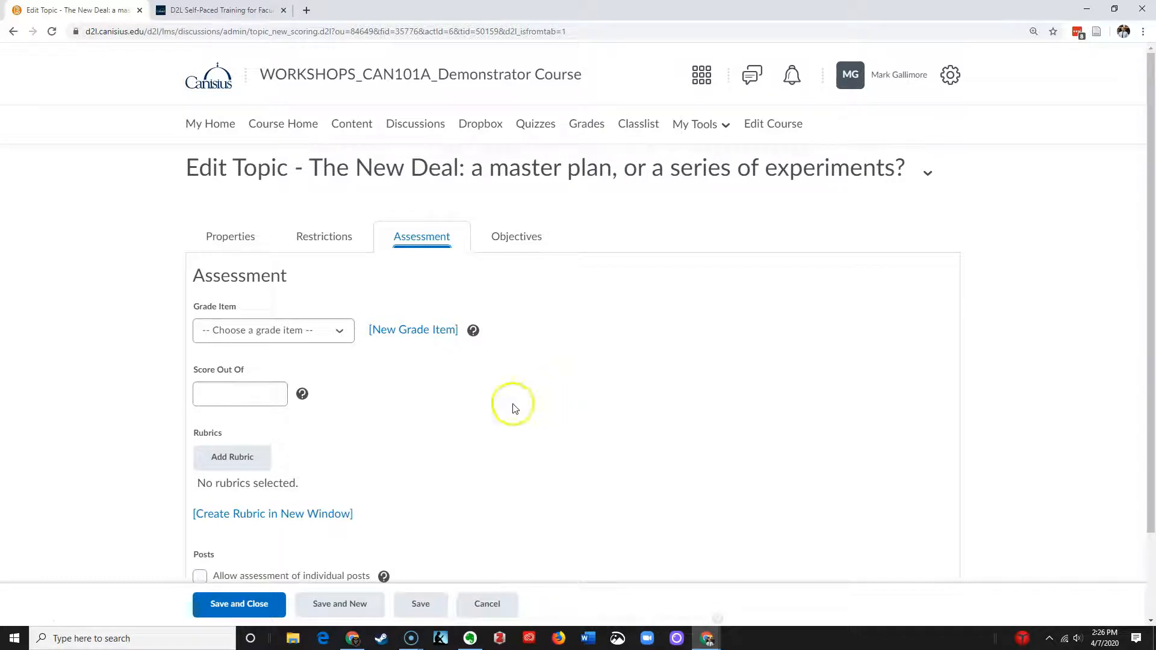
{"action": "left_click", "coordinate": [222, 393]}
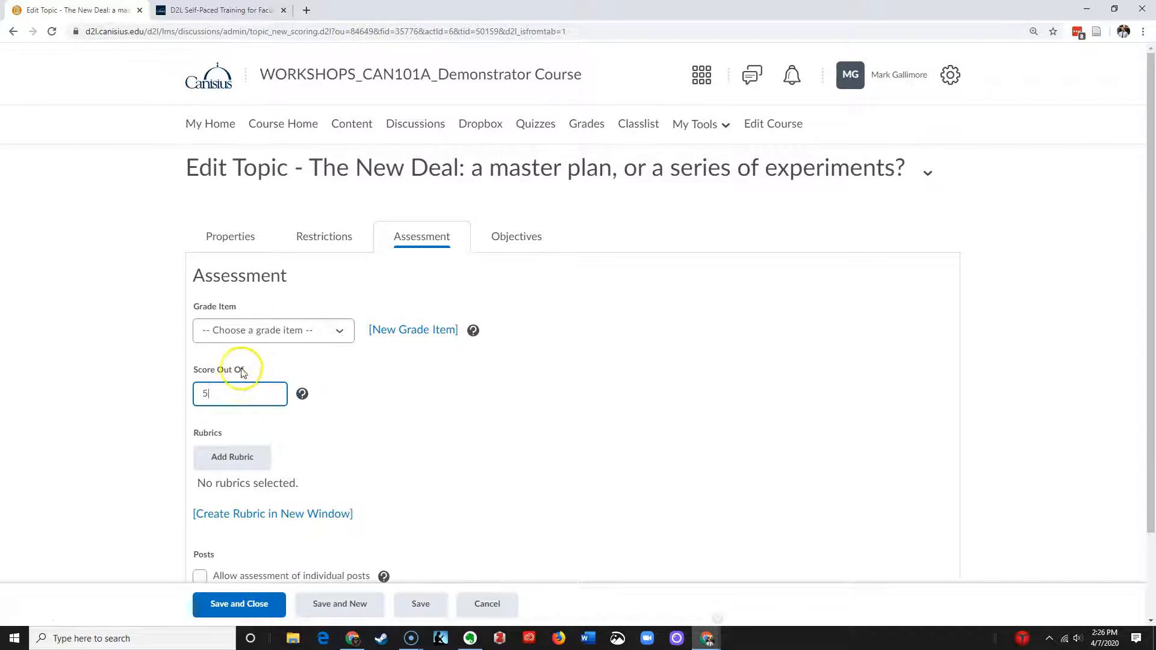
{"action": "left_click", "coordinate": [388, 405]}
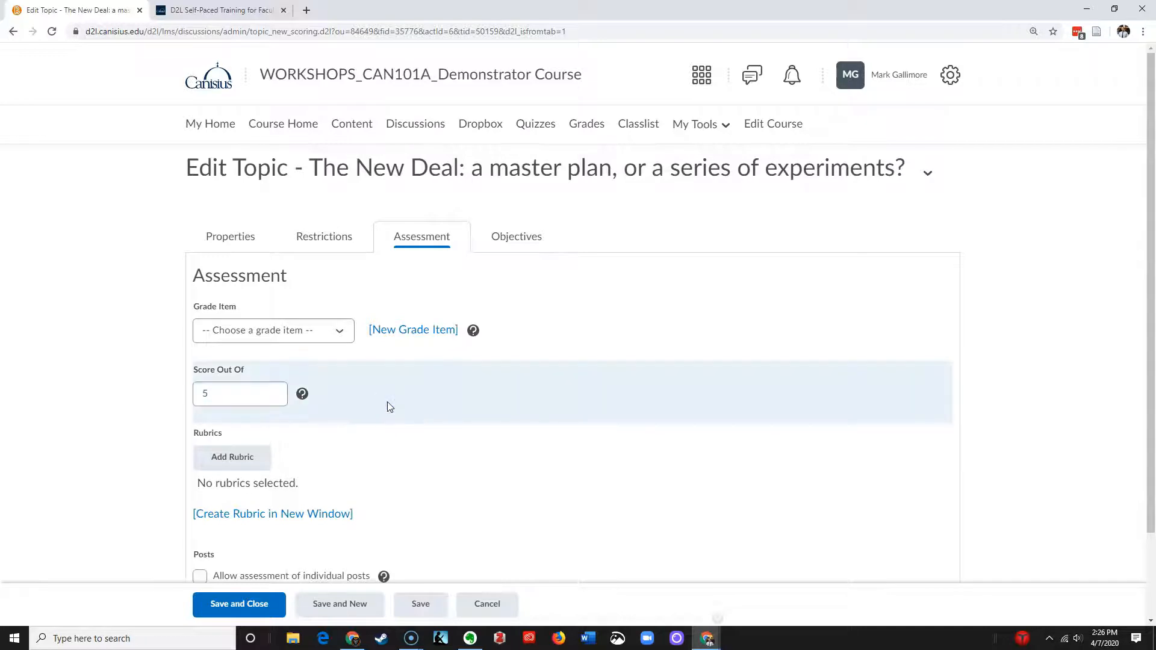
{"action": "left_click", "coordinate": [263, 610]}
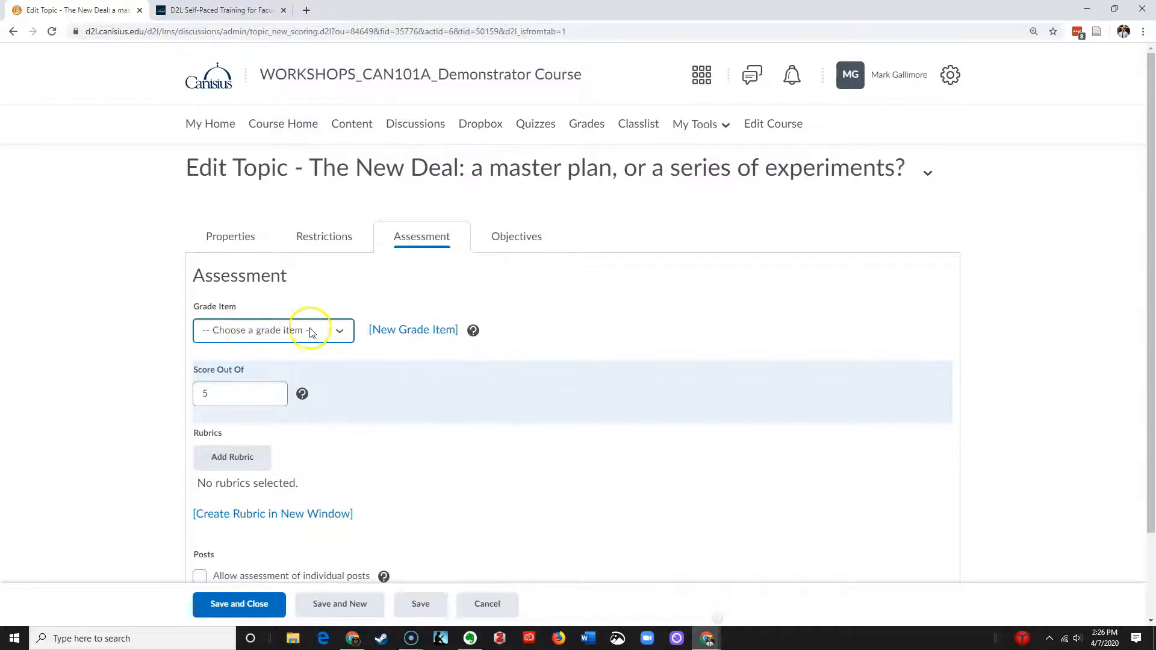
Step: Start a new grade item for the topic named "New Deal Discussion" with the short name NDD
{"action": "left_click", "coordinate": [345, 331]}
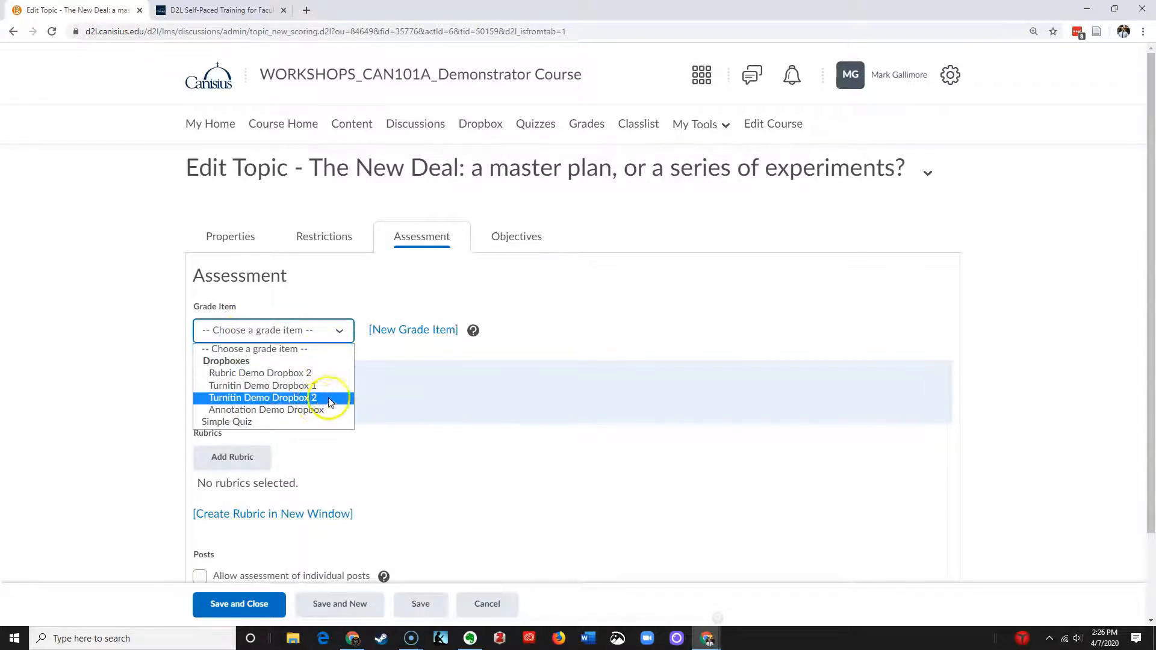
{"action": "left_click", "coordinate": [425, 361]}
{"action": "left_click", "coordinate": [403, 337]}
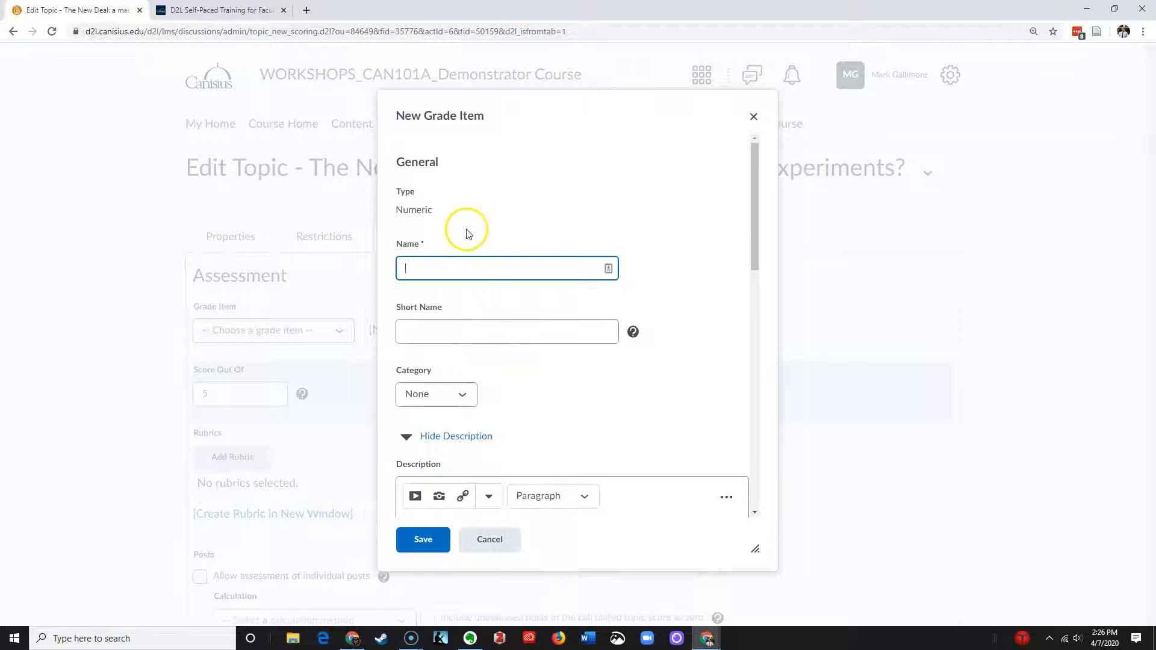
{"action": "left_click", "coordinate": [424, 266]}
{"action": "type", "text": "New Deal Discussion"}
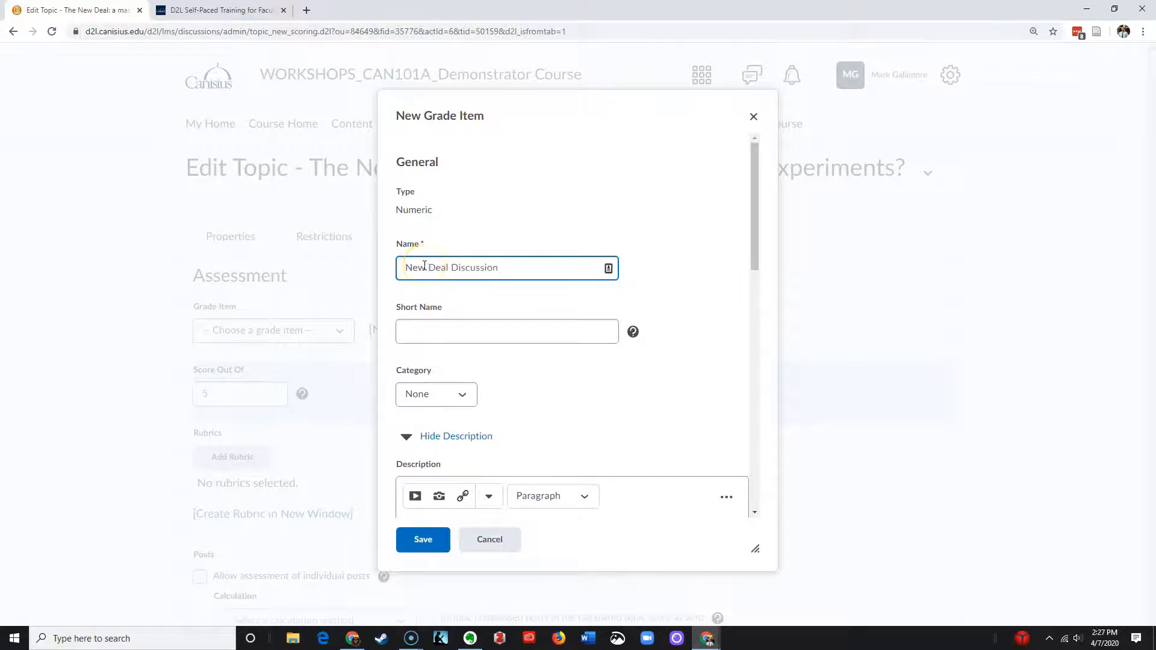
{"action": "left_click", "coordinate": [428, 250]}
{"action": "left_click", "coordinate": [468, 272]}
{"action": "left_click", "coordinate": [423, 330]}
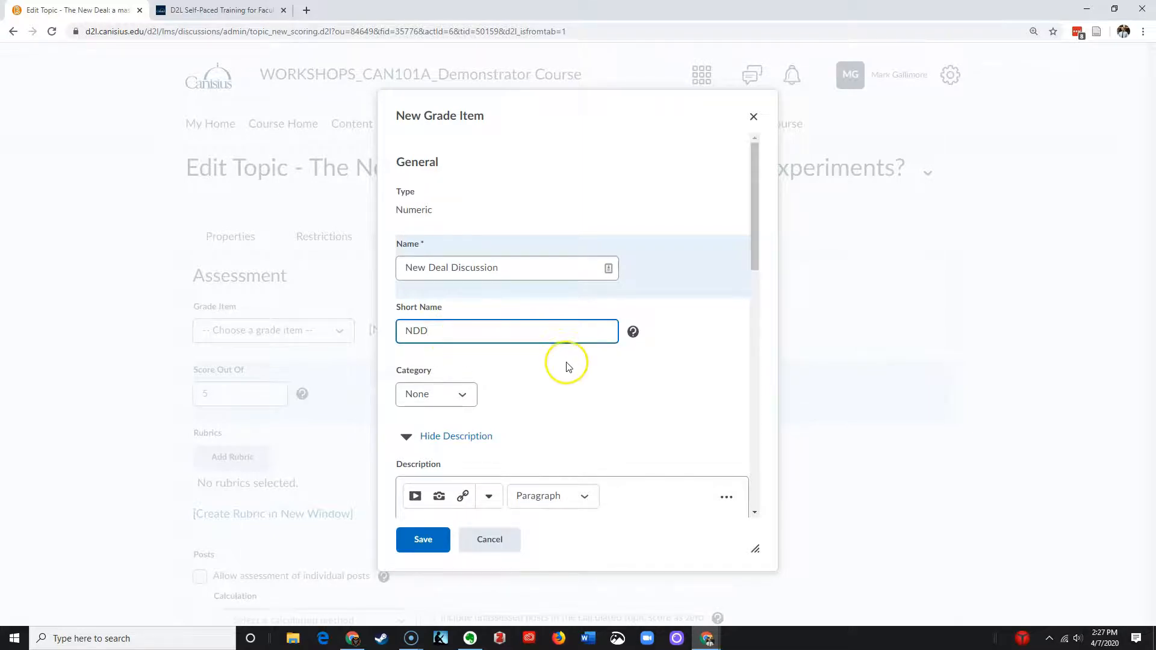
Step: Set the new grade item's maximum points to 5 and save both the grade item and the topic
{"action": "scroll", "coordinate": [566, 367], "scroll_direction": "down", "scroll_amount": 5}
{"action": "left_click", "coordinate": [434, 424]}
{"action": "left_click_drag", "start_coordinate": [424, 424], "coordinate": [392, 424]}
{"action": "type", "text": "5"}
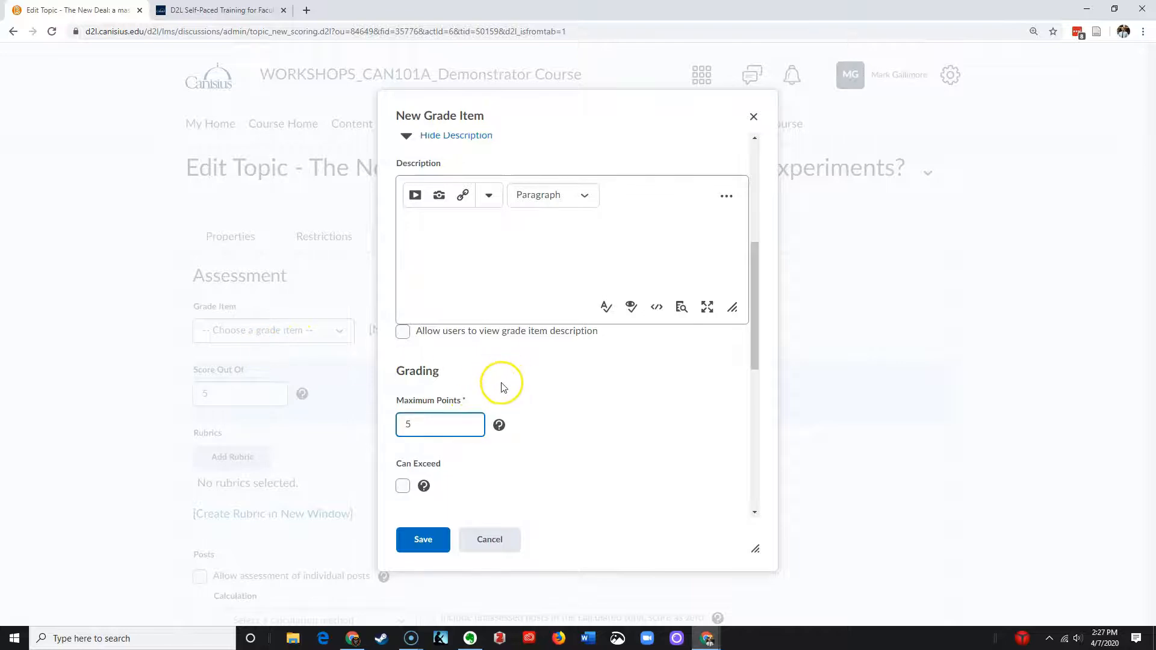
{"action": "left_click", "coordinate": [424, 541]}
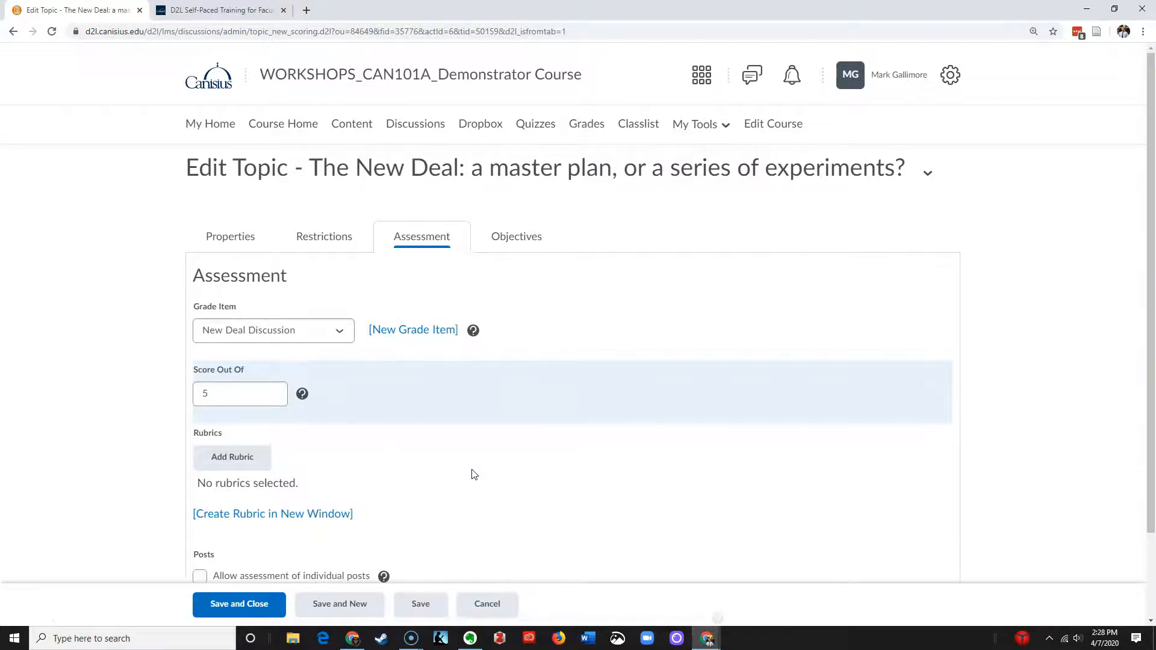
{"action": "left_click", "coordinate": [234, 605]}
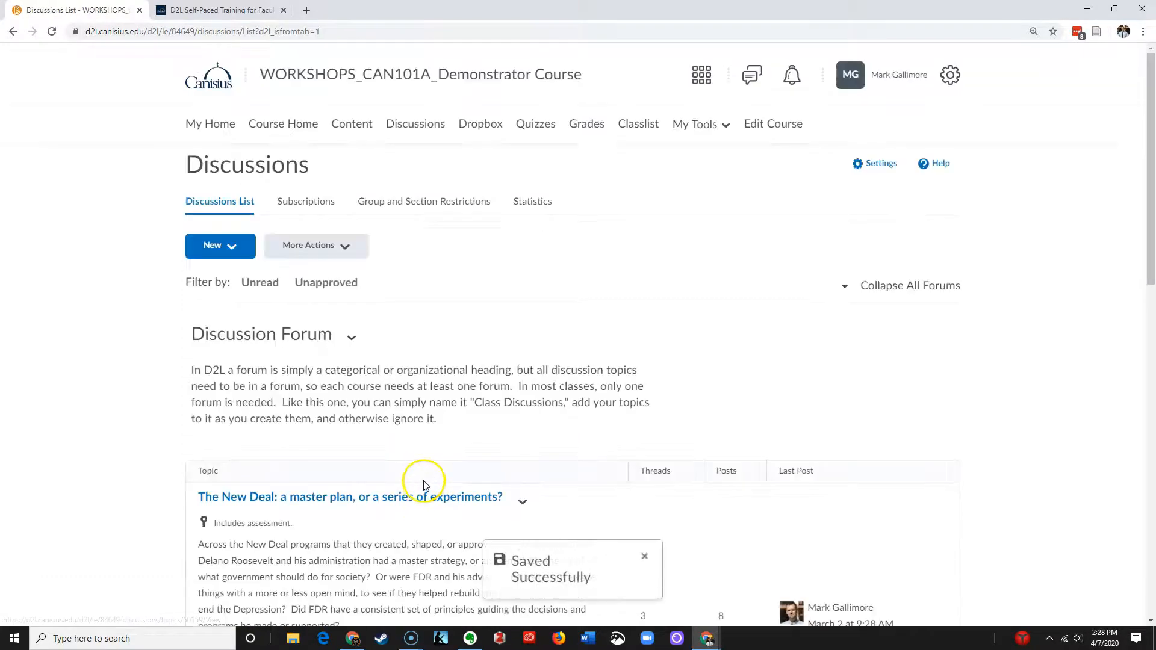
Step: Open the New Deal topic for assessment from the discussions list and bring up the first listed student's topic score
{"action": "scroll", "coordinate": [443, 507], "scroll_direction": "down", "scroll_amount": 5}
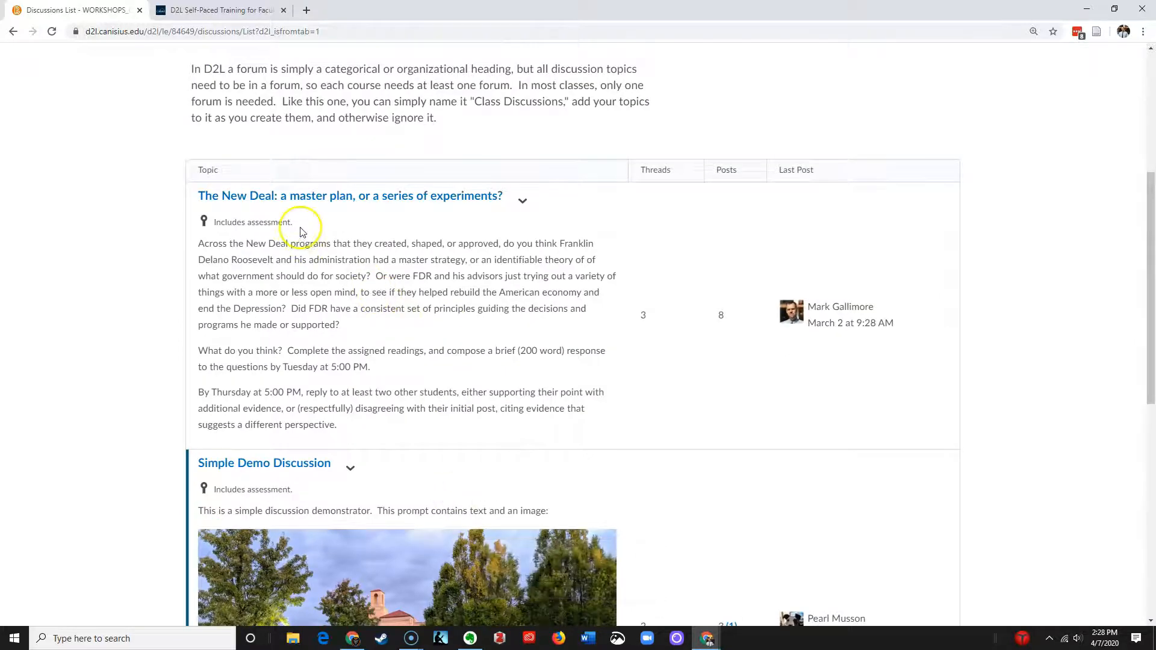
{"action": "left_click_drag", "start_coordinate": [292, 224], "coordinate": [220, 222]}
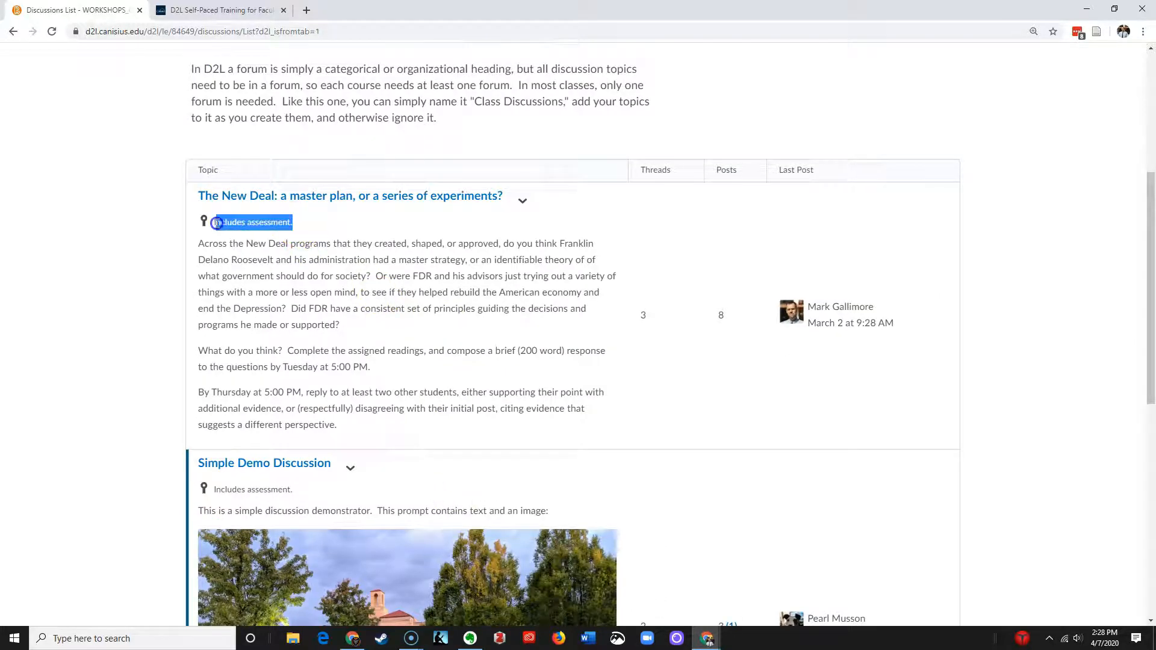
{"action": "left_click", "coordinate": [555, 291]}
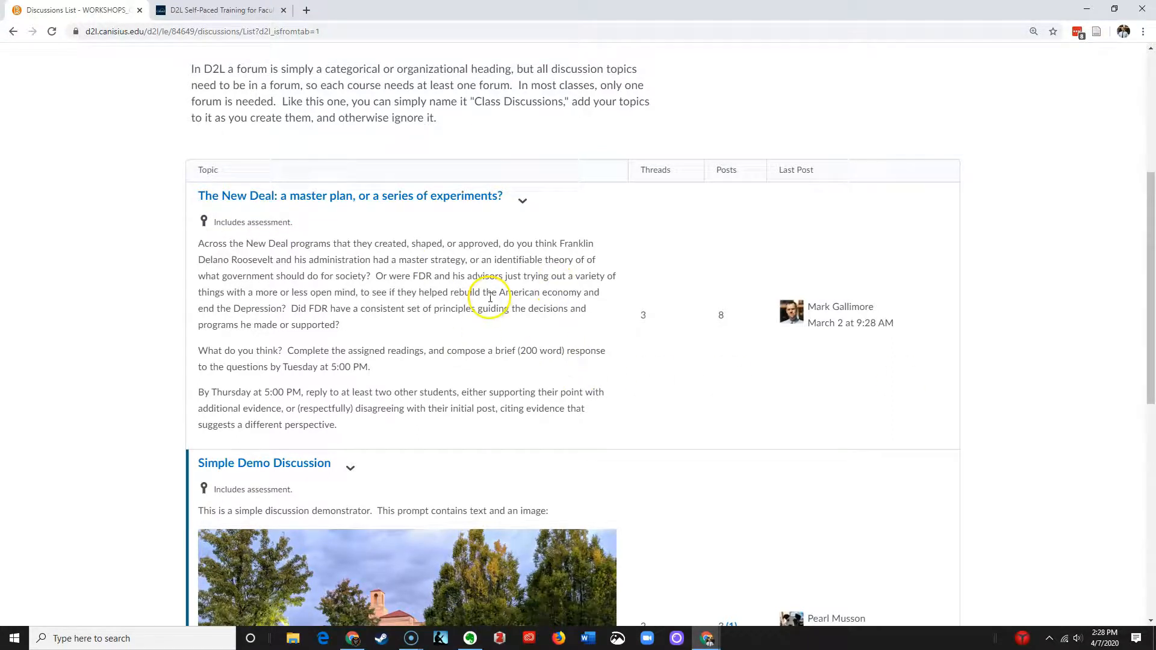
{"action": "left_click", "coordinate": [523, 202]}
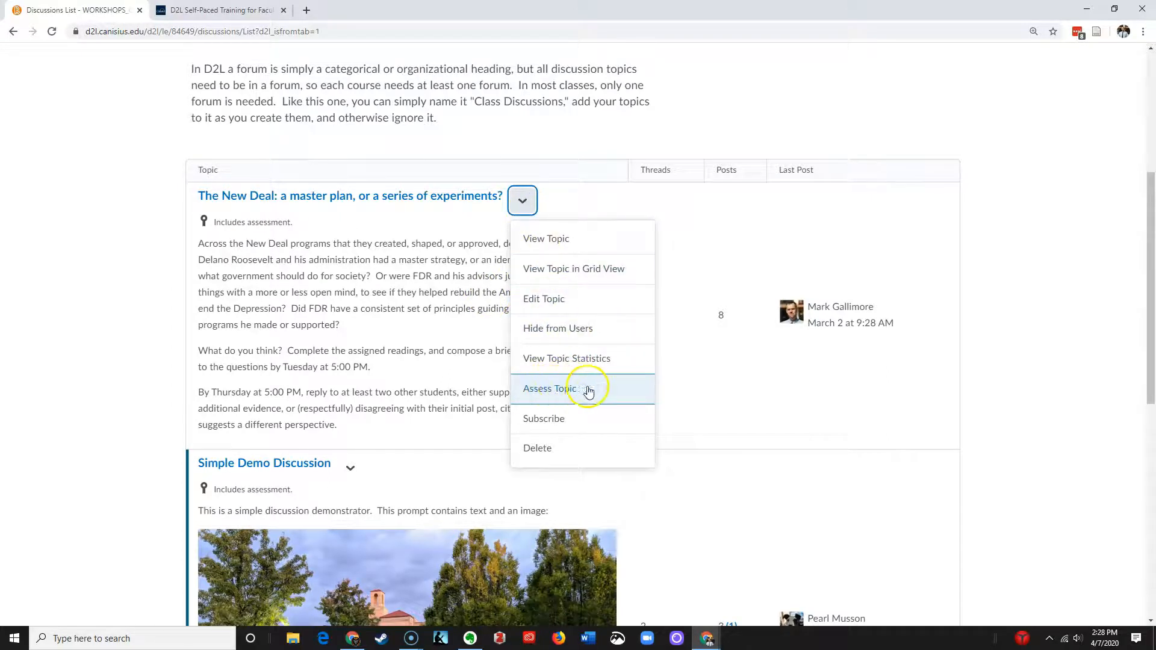
{"action": "left_click", "coordinate": [569, 390]}
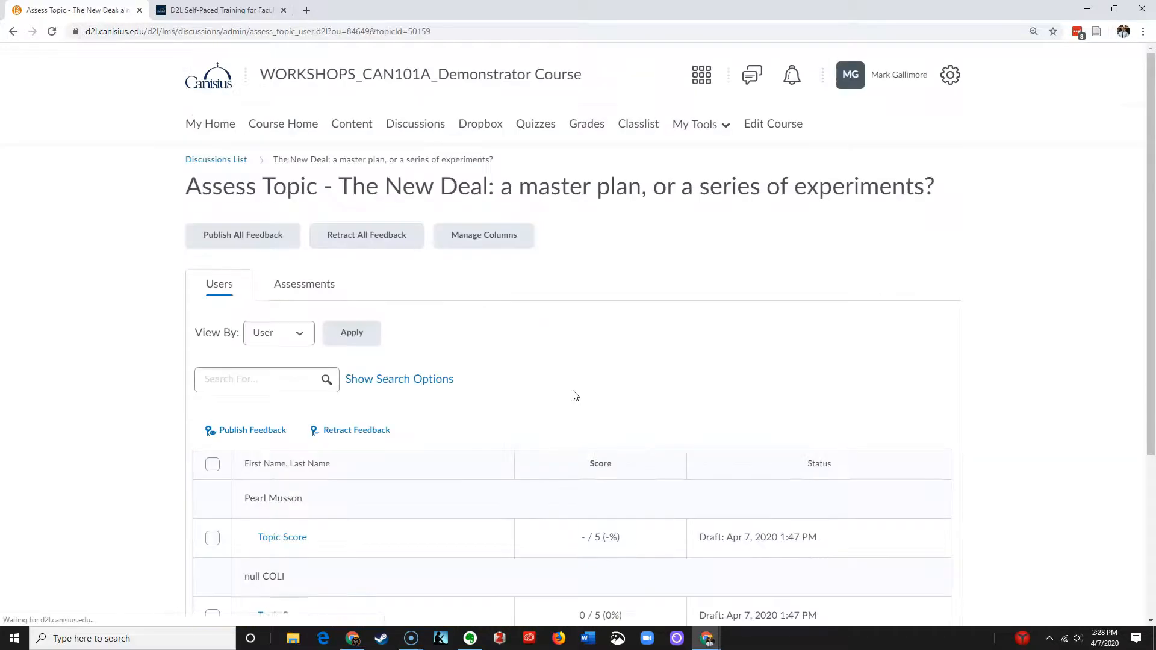
{"action": "scroll", "coordinate": [569, 396], "scroll_direction": "down", "scroll_amount": 2}
{"action": "scroll", "coordinate": [562, 396], "scroll_direction": "down", "scroll_amount": 1}
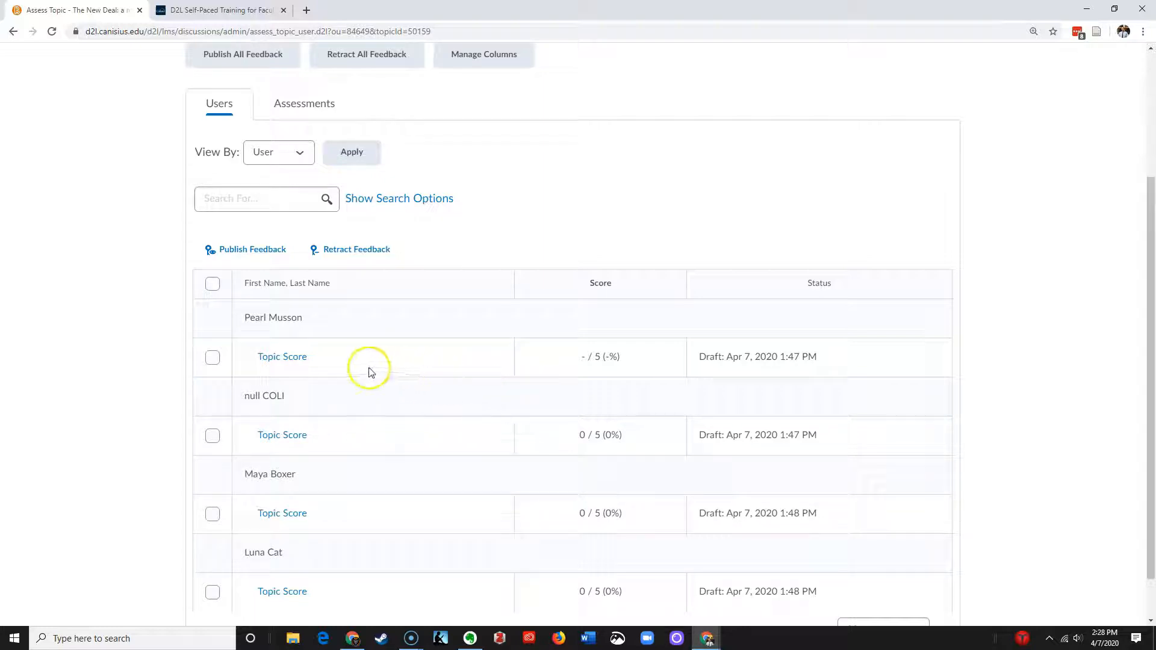
{"action": "left_click", "coordinate": [282, 359]}
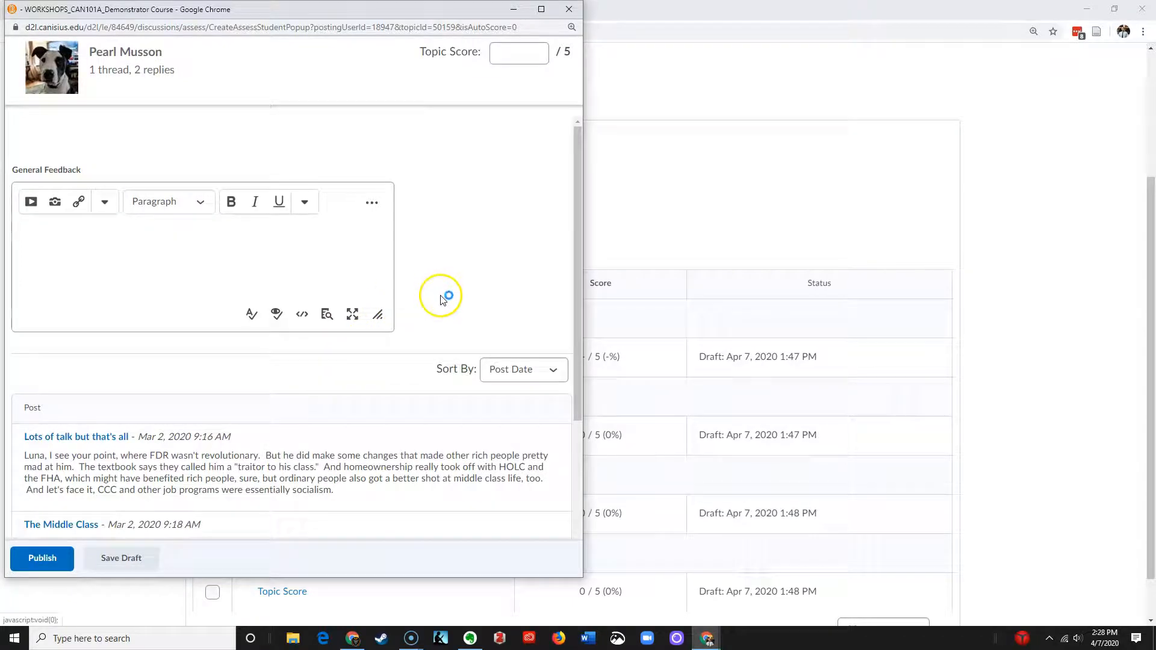
Step: Enter "Overall, great analysis!" as the student's general feedback and look over their posts
{"action": "left_click", "coordinate": [512, 56]}
{"action": "left_click", "coordinate": [265, 241]}
{"action": "type", "text": "Overall, great analysis!"}
{"action": "scroll", "coordinate": [439, 360], "scroll_direction": "down", "scroll_amount": 1}
{"action": "scroll", "coordinate": [437, 361], "scroll_direction": "down", "scroll_amount": 3}
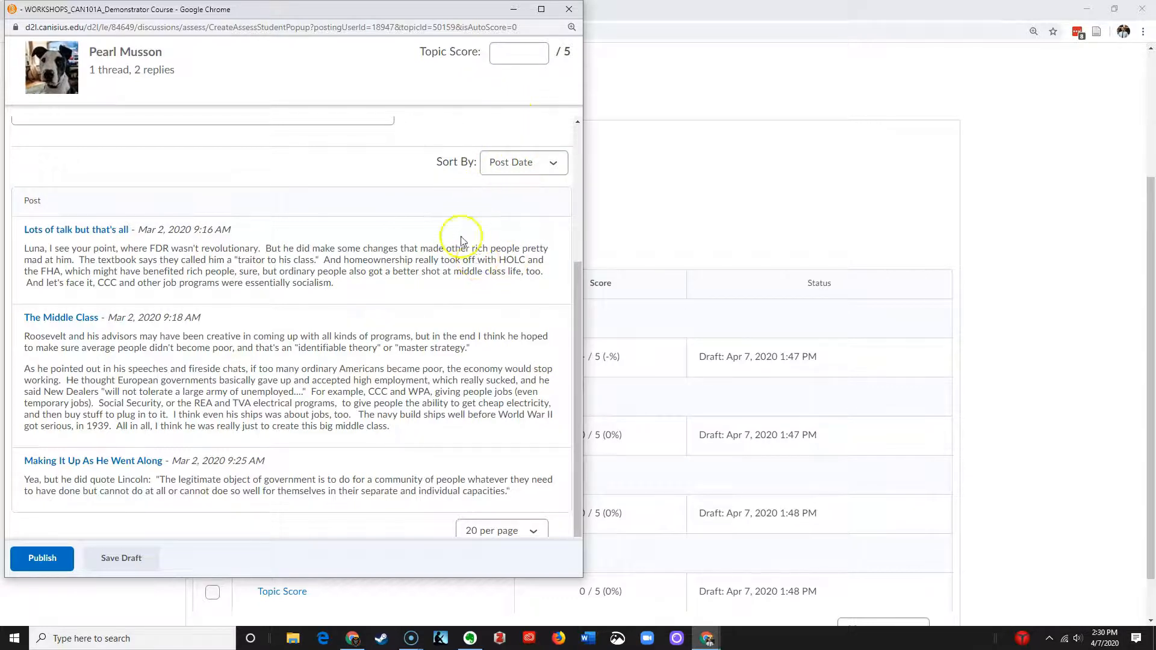
Step: Move the assessment window aside and open WORKSHOPS_CAN101A_Demonstrator Course in a separate browser tab
{"action": "left_click_drag", "start_coordinate": [310, 9], "coordinate": [767, 34]}
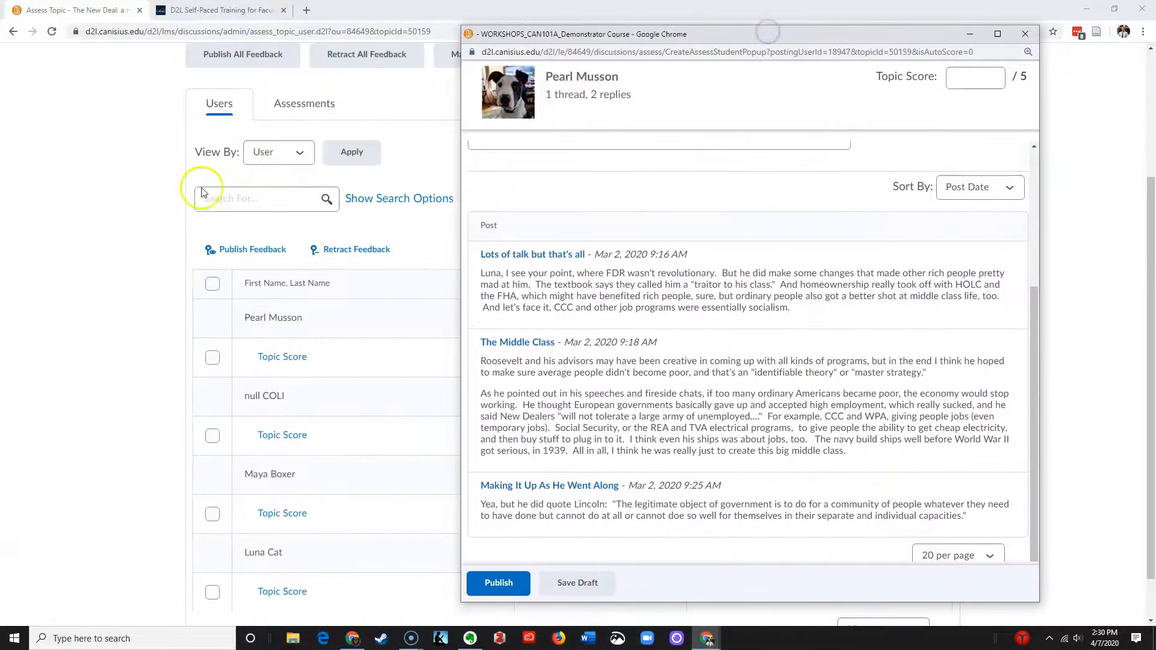
{"action": "scroll", "coordinate": [283, 337], "scroll_direction": "up", "scroll_amount": 3}
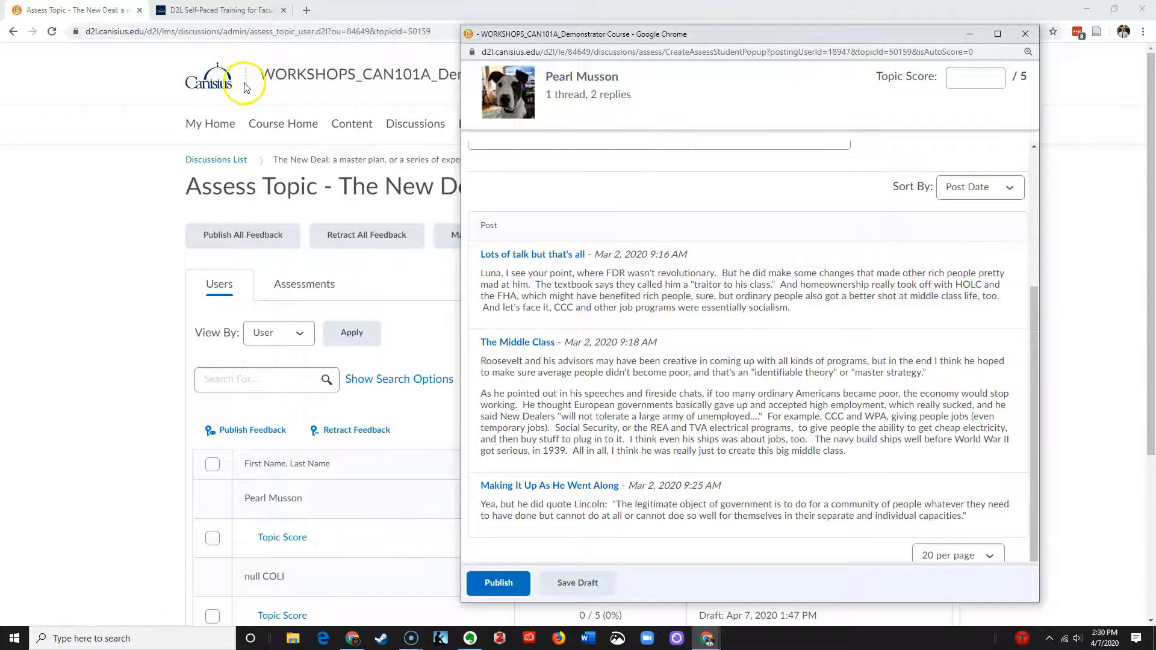
{"action": "right_click", "coordinate": [215, 81]}
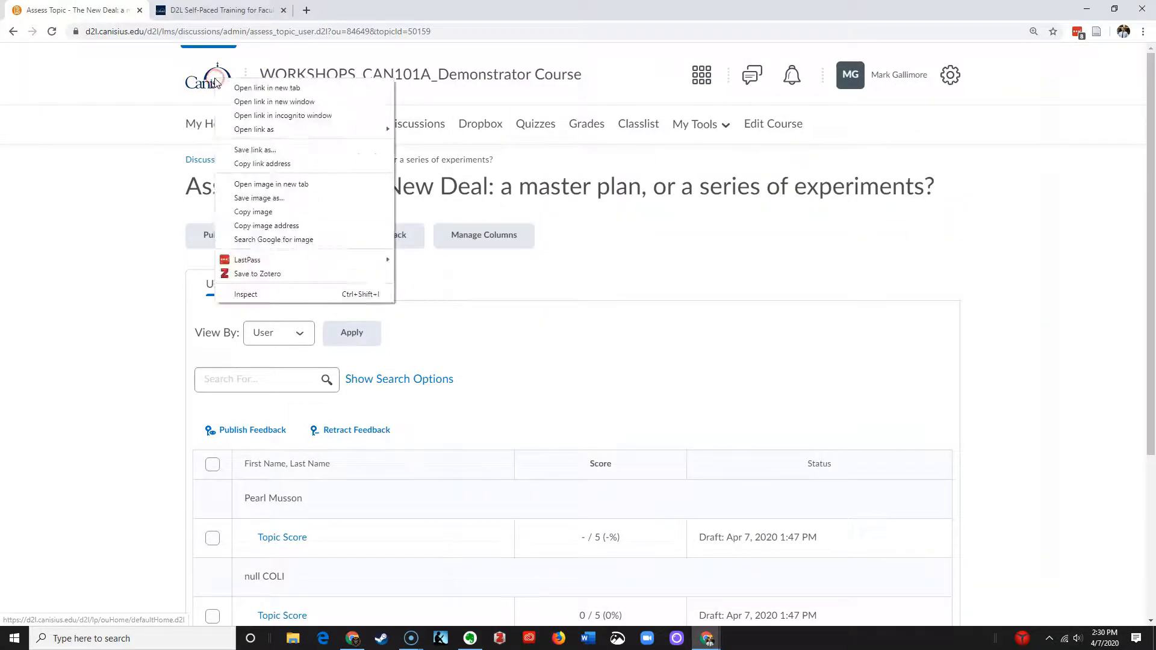
{"action": "left_click", "coordinate": [265, 88]}
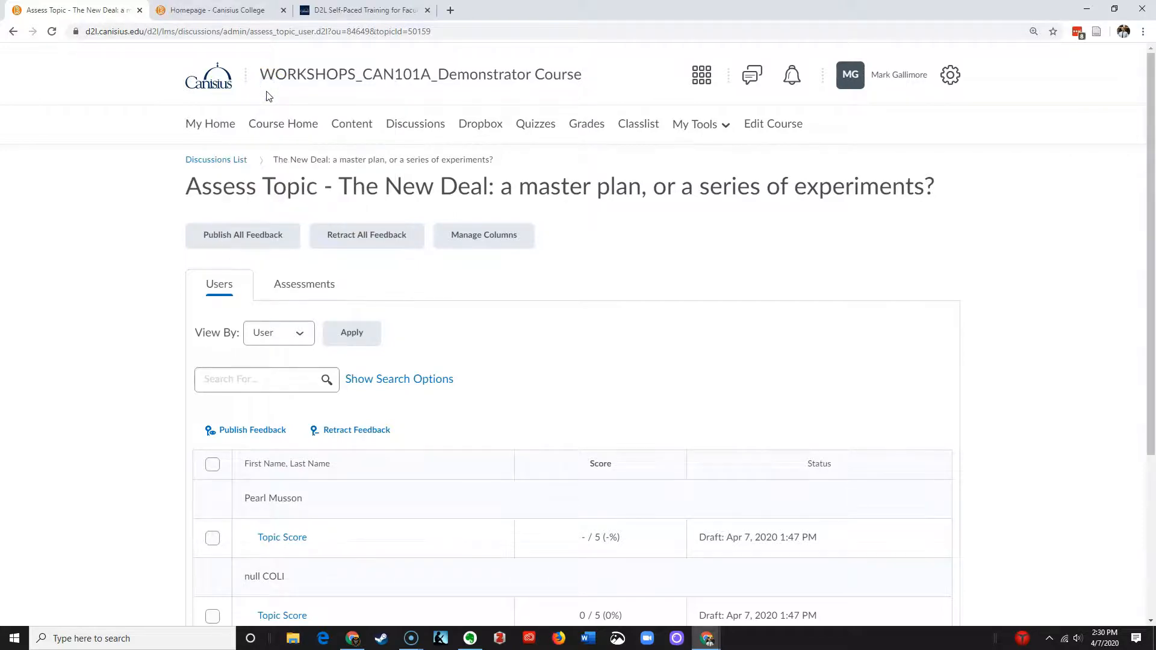
{"action": "left_click", "coordinate": [214, 10]}
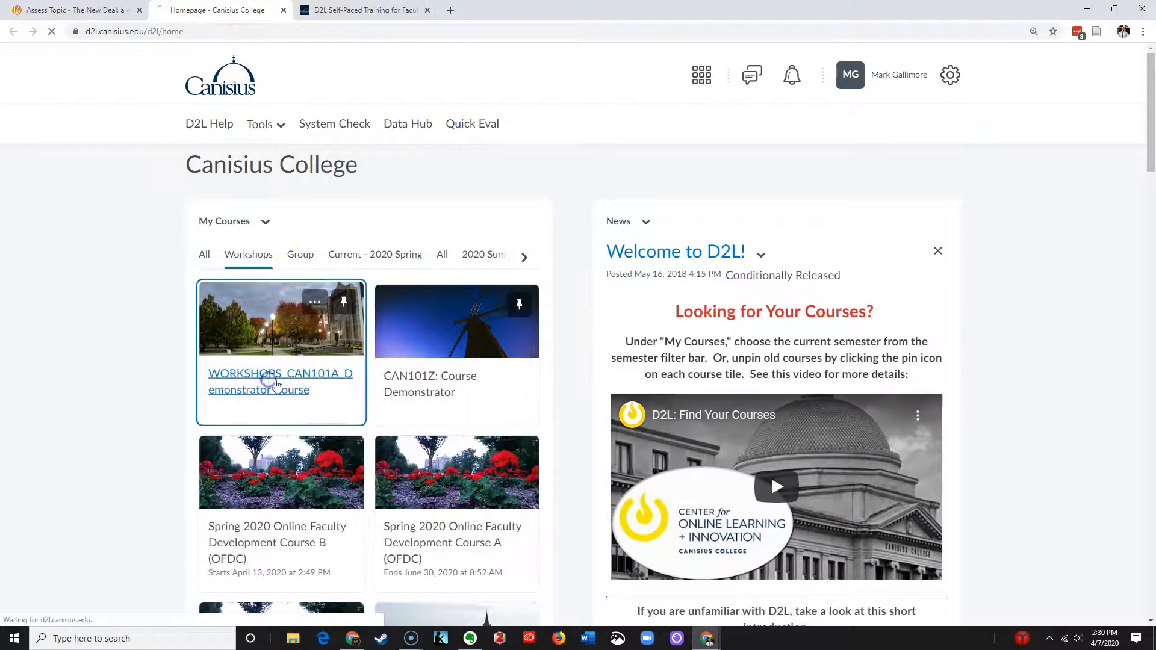
{"action": "left_click", "coordinate": [268, 374]}
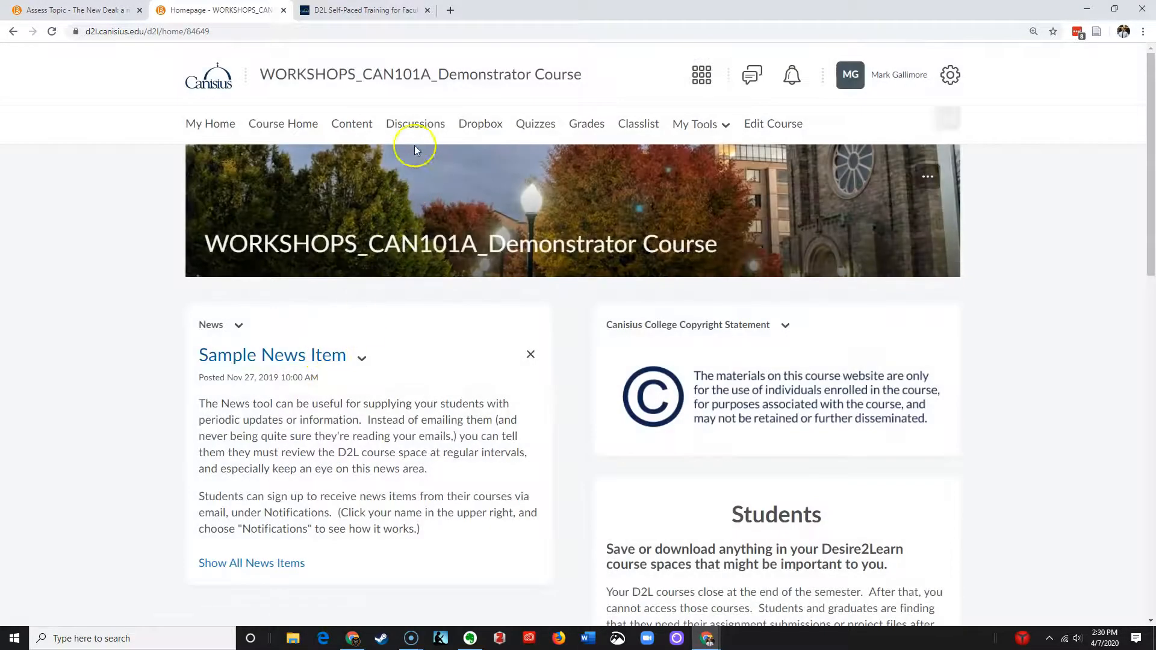
Step: Open the New Deal discussion topic in the new browser tab and look through its threads
{"action": "left_click", "coordinate": [407, 128]}
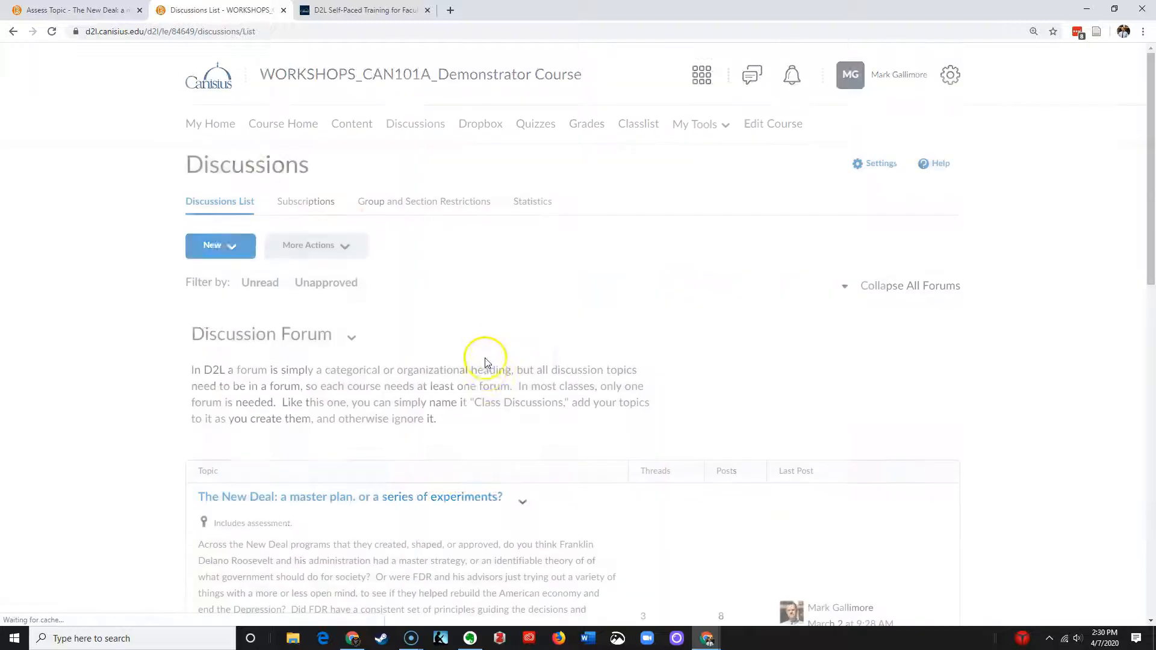
{"action": "scroll", "coordinate": [415, 416], "scroll_direction": "down", "scroll_amount": 2}
{"action": "left_click", "coordinate": [398, 377]}
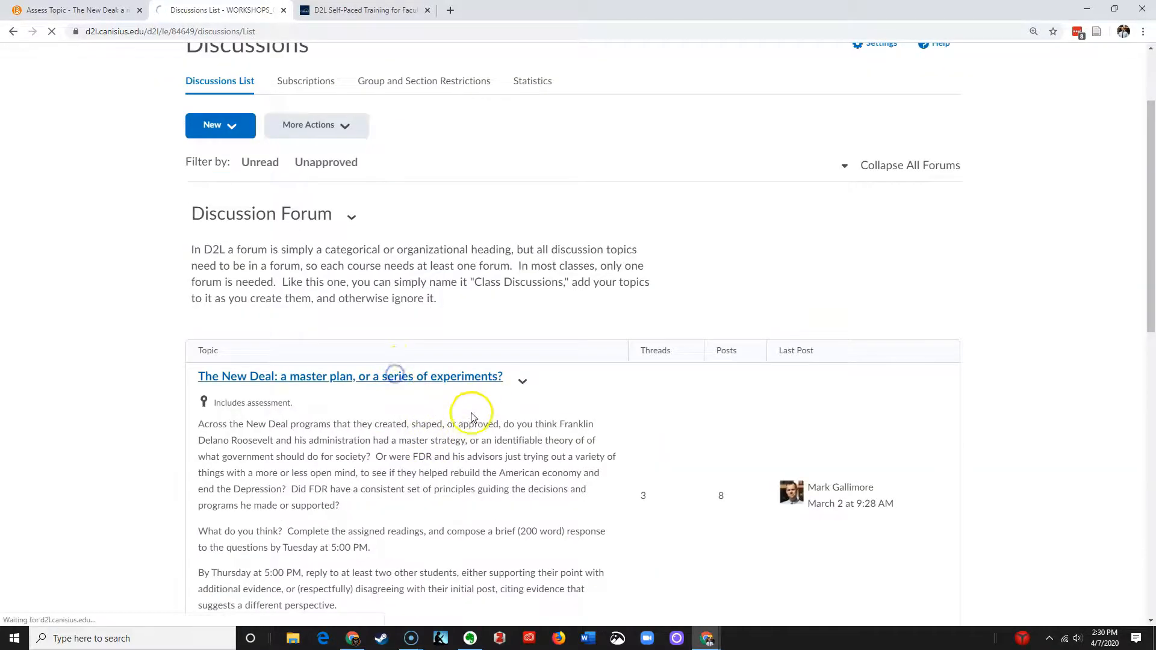
{"action": "scroll", "coordinate": [472, 418], "scroll_direction": "down", "scroll_amount": 6}
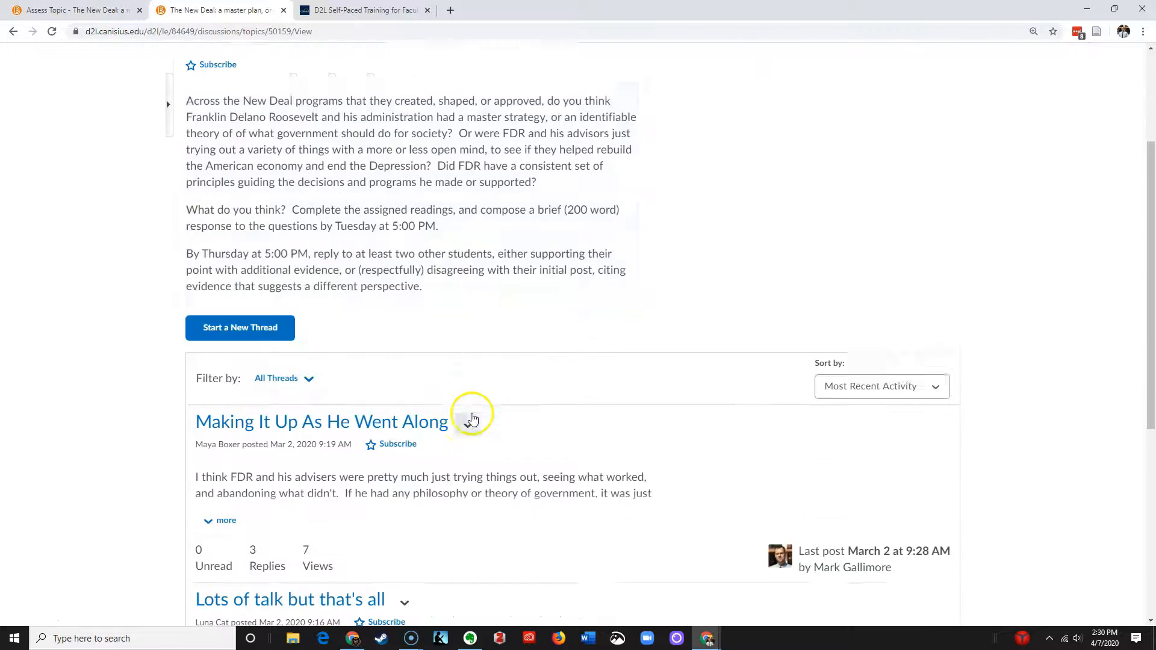
{"action": "scroll", "coordinate": [472, 419], "scroll_direction": "down", "scroll_amount": 3}
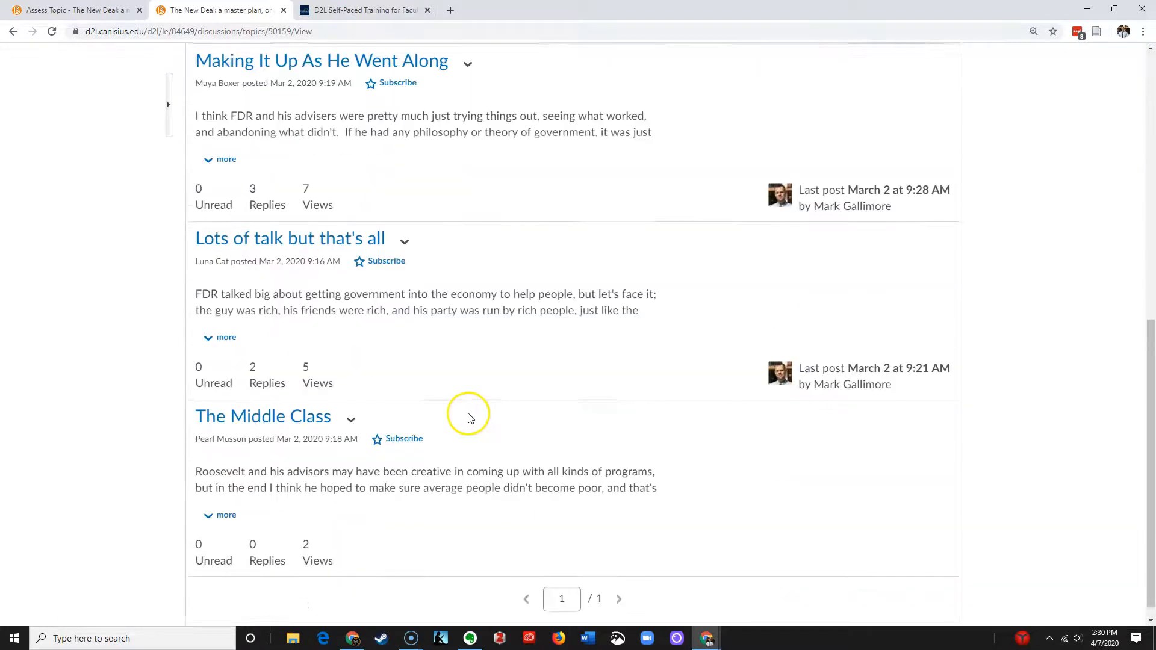
{"action": "scroll", "coordinate": [470, 414], "scroll_direction": "up", "scroll_amount": 3}
Step: Return to the student's assessment window, fill in the topic score and publish the assessment
{"action": "key", "text": "alt+Tab"}
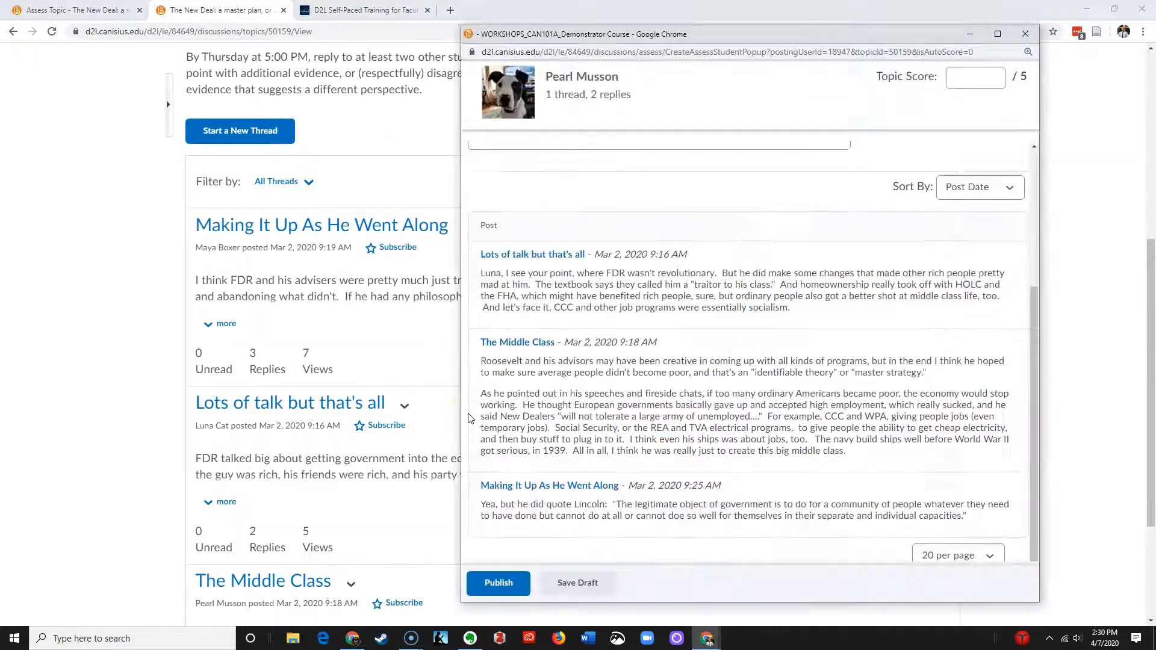
{"action": "scroll", "coordinate": [742, 405], "scroll_direction": "up", "scroll_amount": 2}
{"action": "scroll", "coordinate": [745, 408], "scroll_direction": "down", "scroll_amount": 2}
{"action": "scroll", "coordinate": [743, 412], "scroll_direction": "up", "scroll_amount": 3}
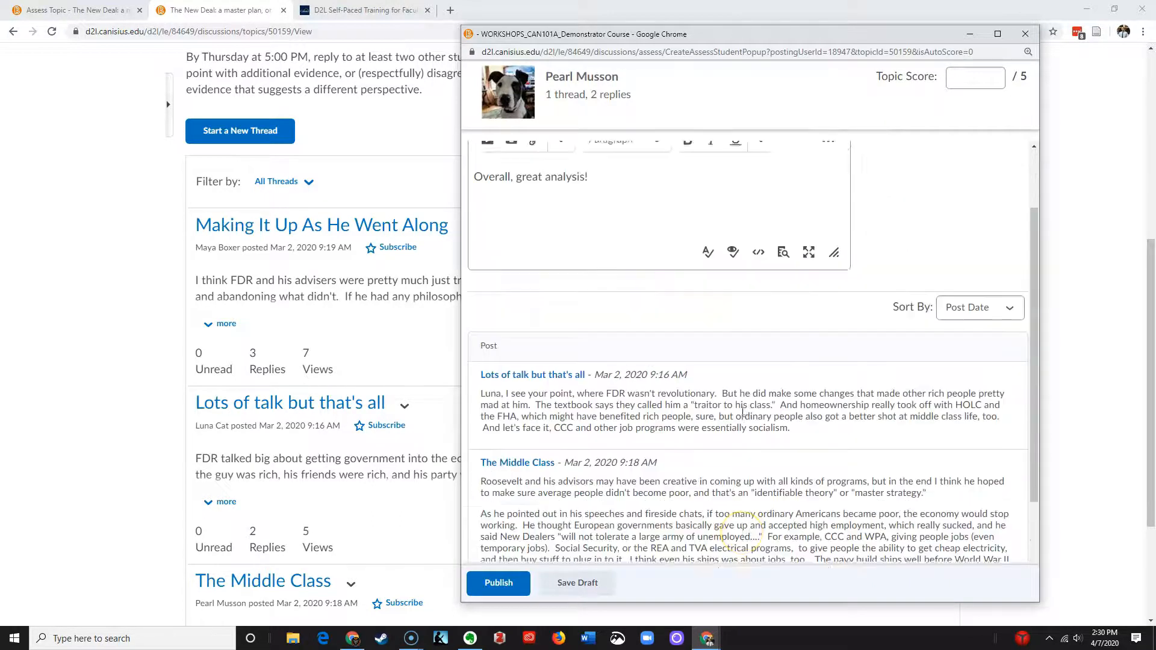
{"action": "left_click", "coordinate": [969, 85]}
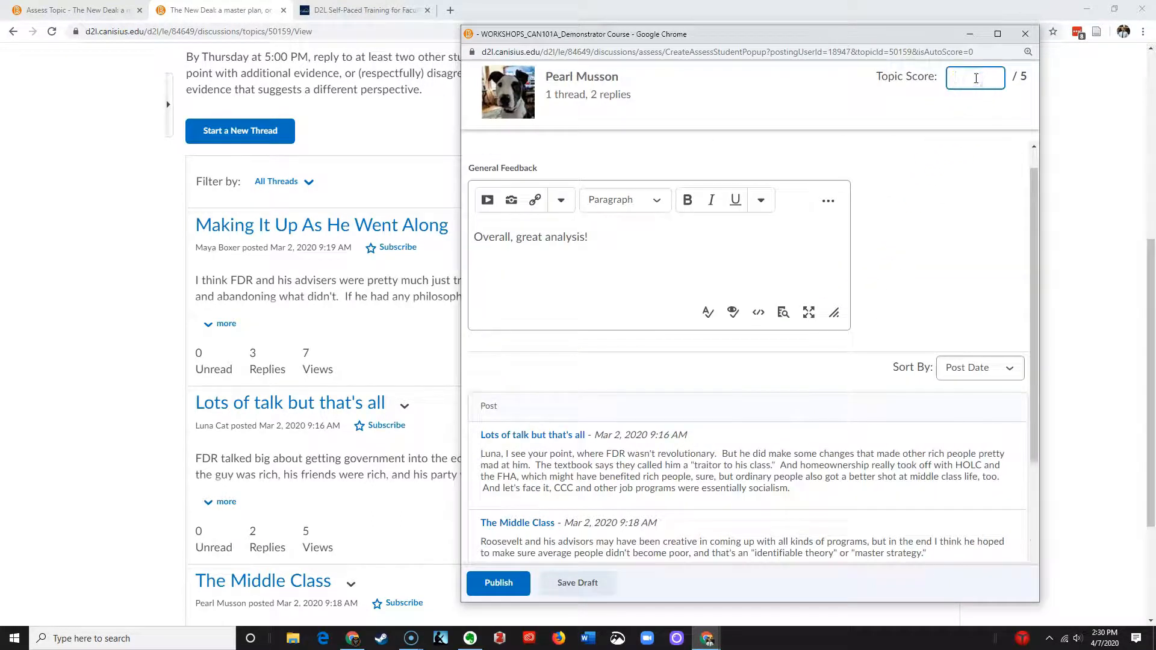
{"action": "left_click", "coordinate": [493, 582]}
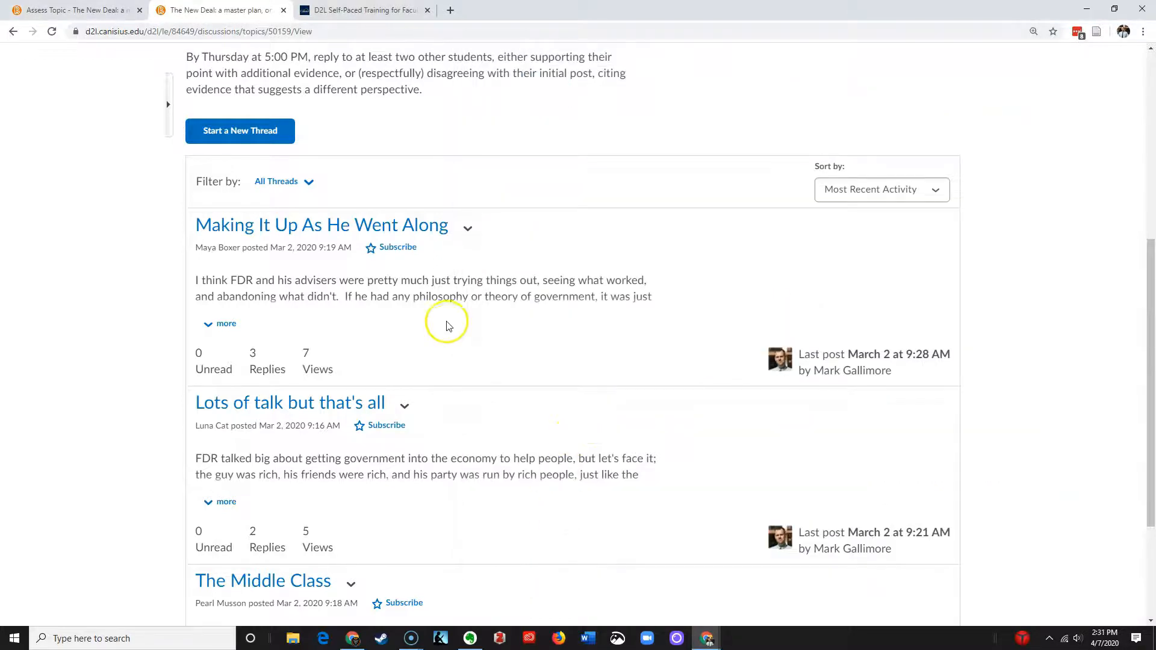
Step: Return to the New Deal Assess Topic page and check the students' topic scores and publication statuses
{"action": "left_click", "coordinate": [96, 5]}
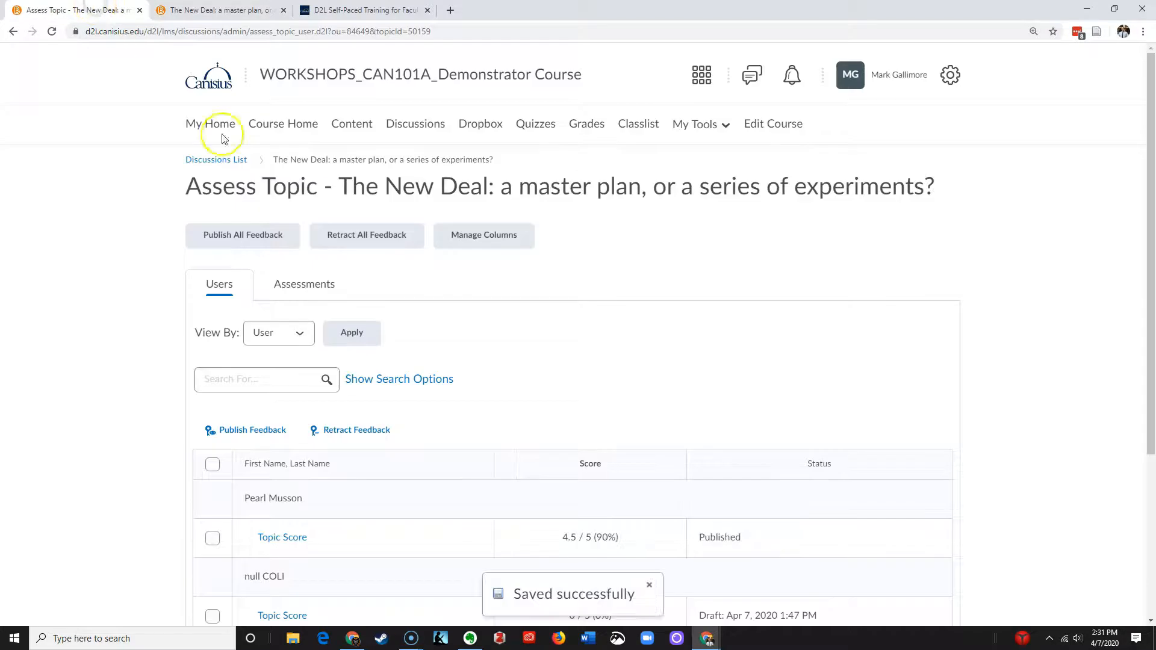
{"action": "scroll", "coordinate": [522, 382], "scroll_direction": "down", "scroll_amount": 4}
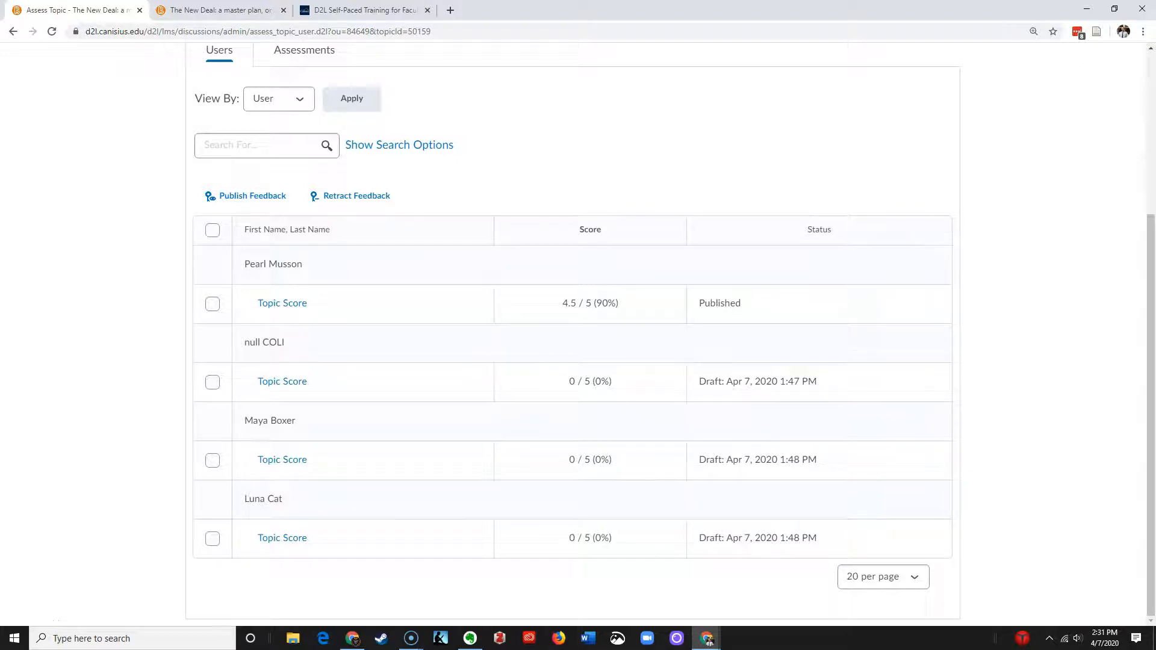
{"action": "scroll", "coordinate": [457, 372], "scroll_direction": "up", "scroll_amount": 1}
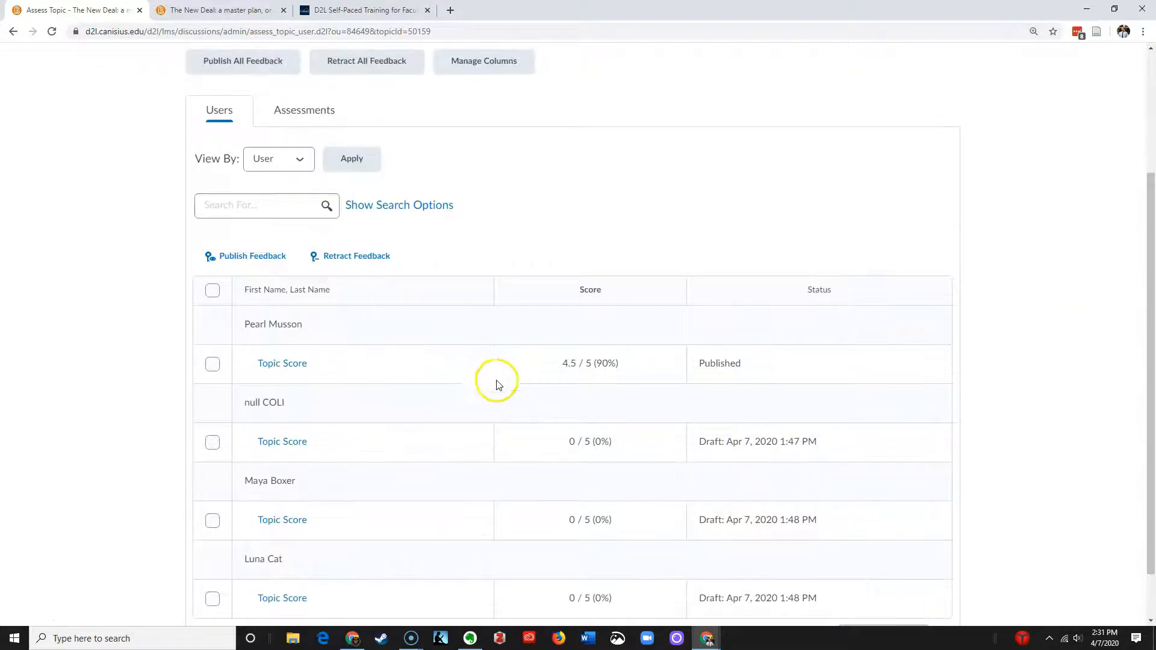
Step: Reopen the published student's topic score assessment and review the score, general feedback, posts, and the update and retract options
{"action": "left_click", "coordinate": [291, 364]}
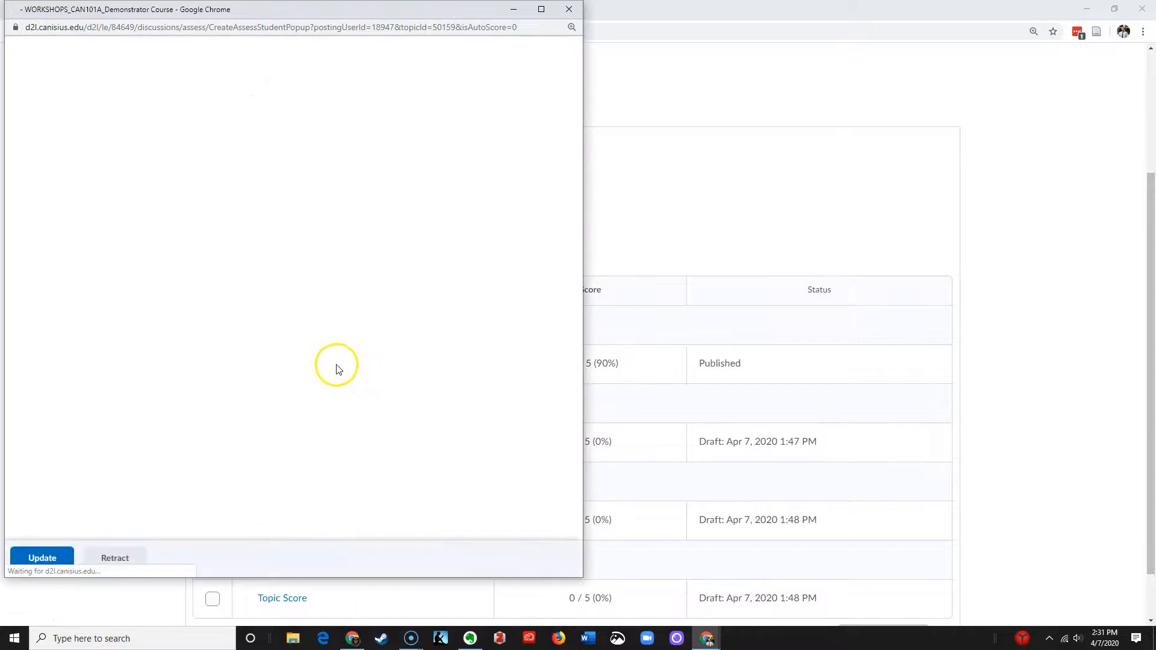
{"action": "scroll", "coordinate": [154, 439], "scroll_direction": "down", "scroll_amount": 3}
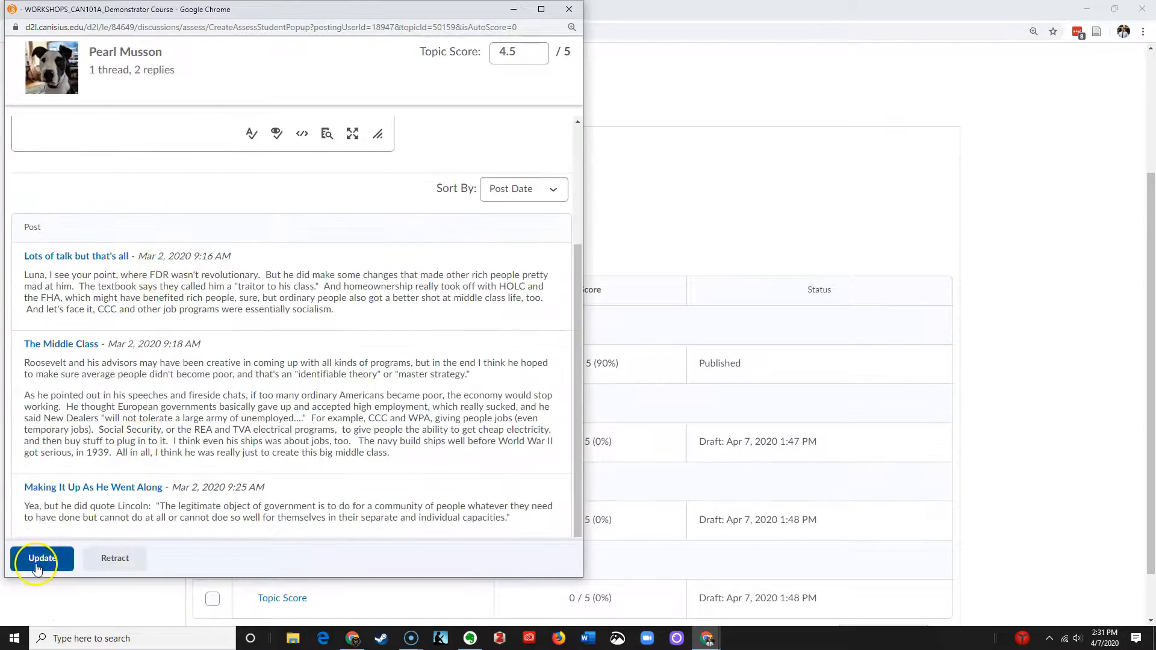
{"action": "scroll", "coordinate": [241, 470], "scroll_direction": "down", "scroll_amount": 1}
{"action": "scroll", "coordinate": [481, 180], "scroll_direction": "up", "scroll_amount": 2}
{"action": "left_click", "coordinate": [515, 64]}
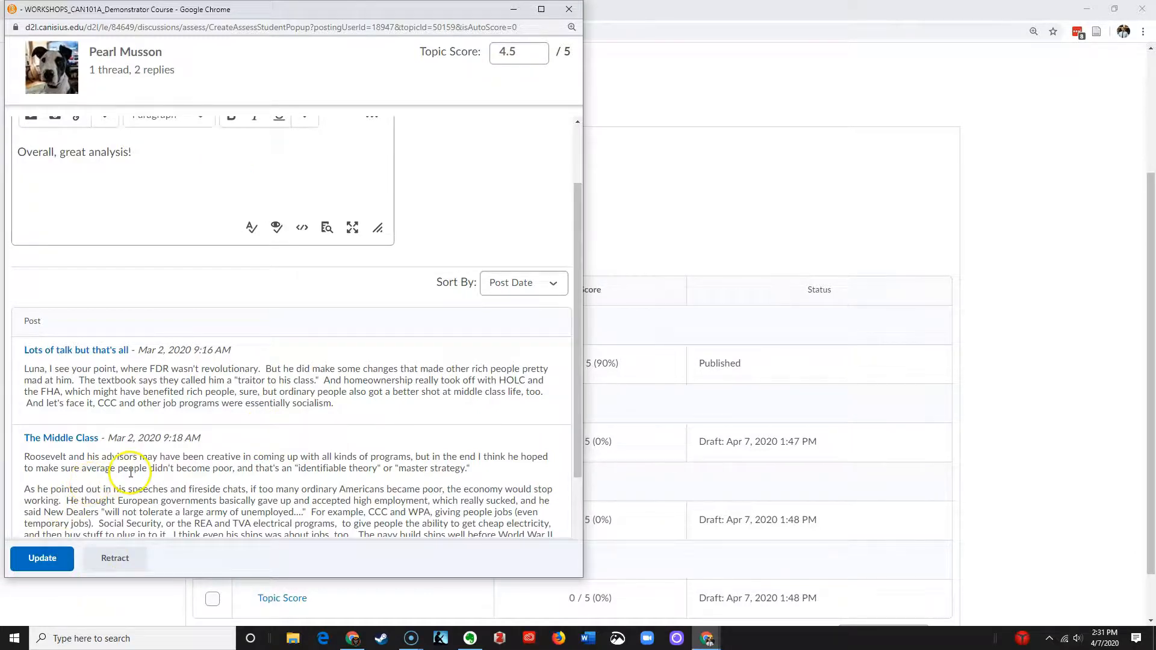
{"action": "scroll", "coordinate": [130, 473], "scroll_direction": "up", "scroll_amount": 2}
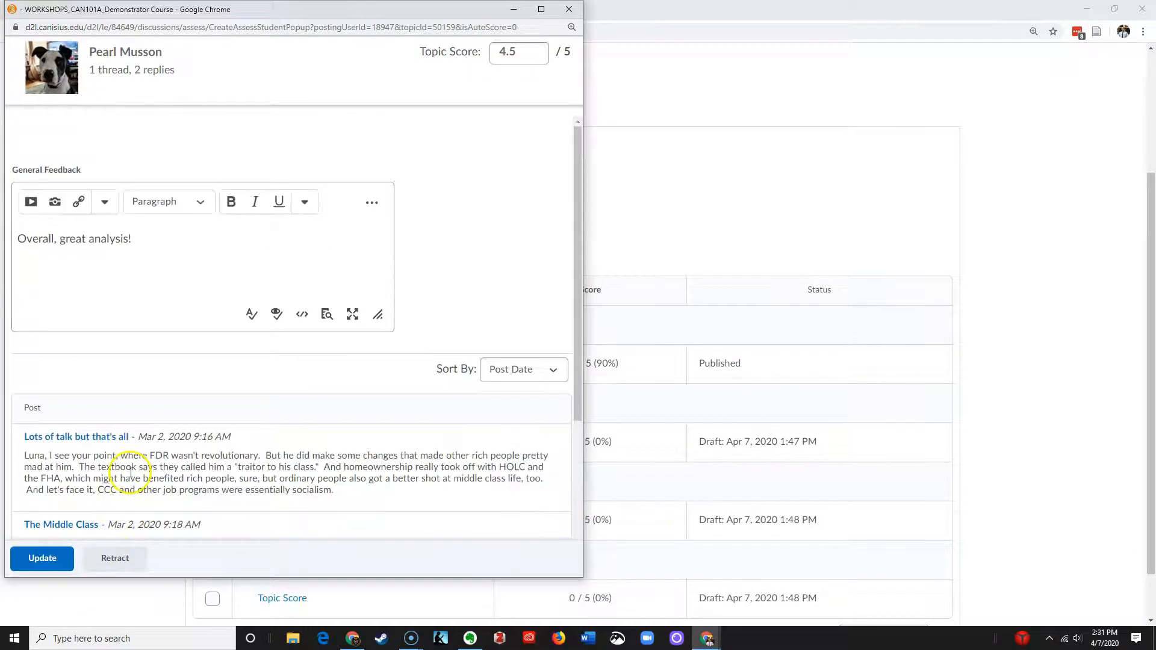
{"action": "left_click", "coordinate": [172, 559]}
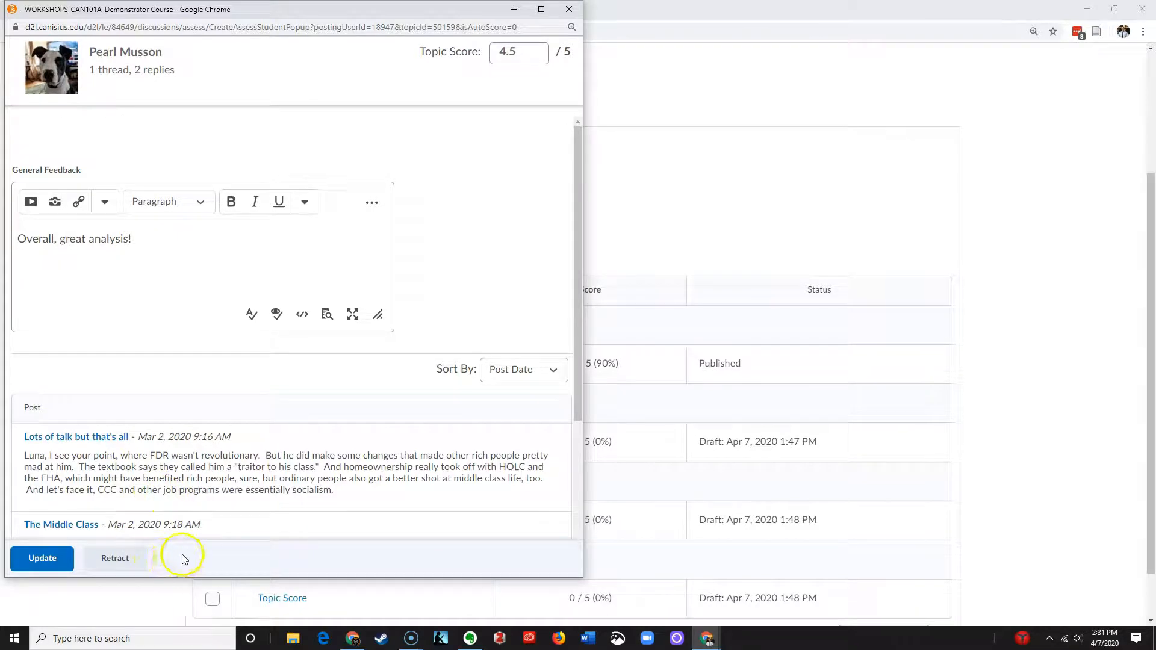
{"action": "scroll", "coordinate": [720, 457], "scroll_direction": "down", "scroll_amount": 1}
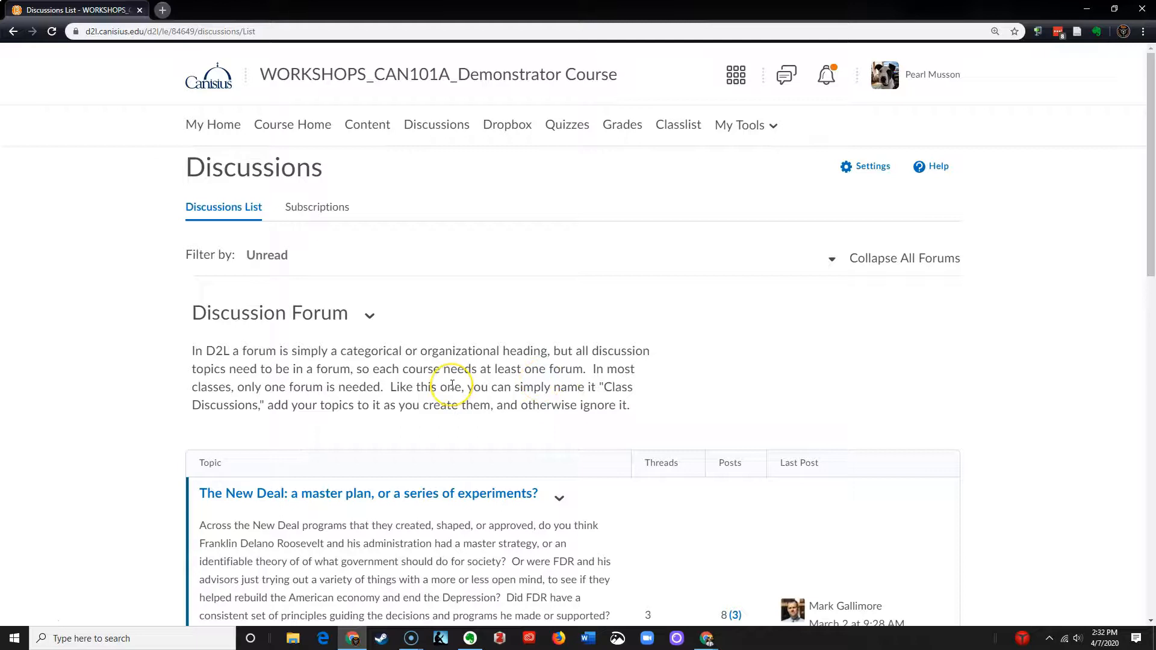
Step: In the student's view of the course, open the New Deal discussion topic and examine the published feedback, score and threads
{"action": "scroll", "coordinate": [452, 385], "scroll_direction": "down", "scroll_amount": 3}
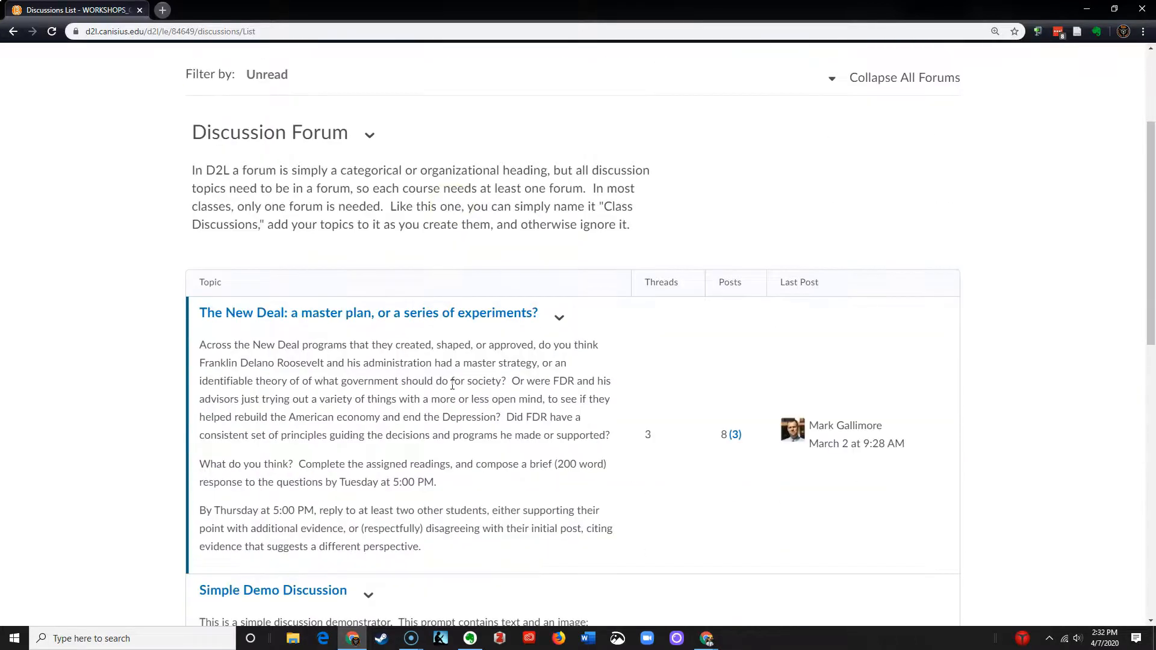
{"action": "left_click", "coordinate": [387, 313]}
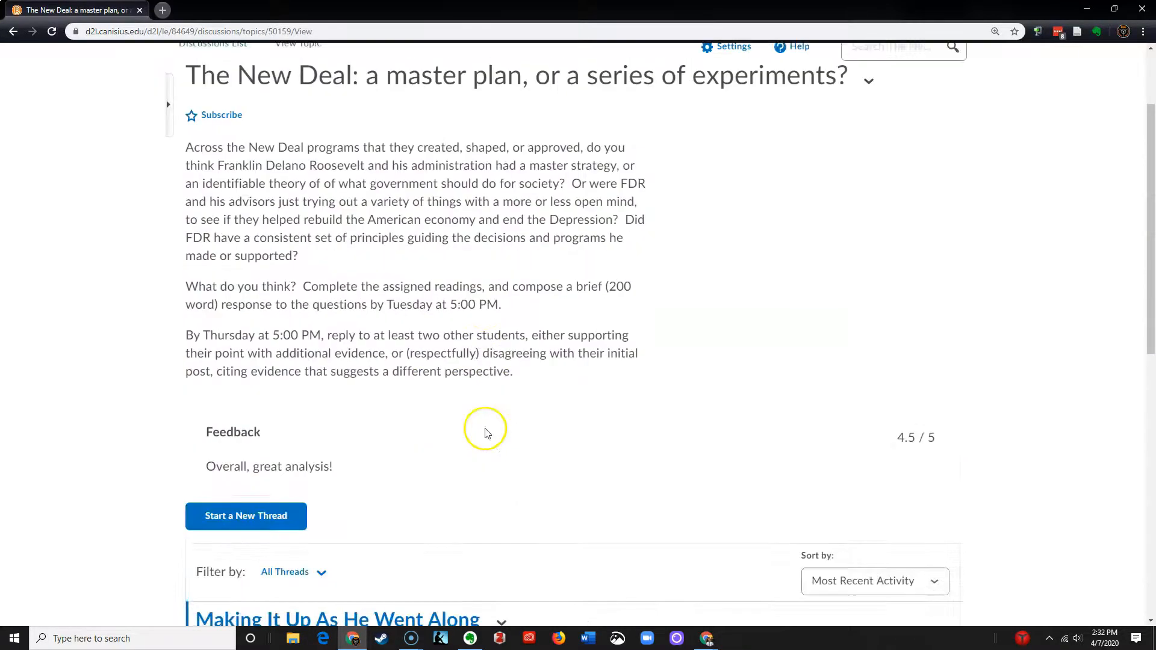
{"action": "scroll", "coordinate": [487, 433], "scroll_direction": "down", "scroll_amount": 1}
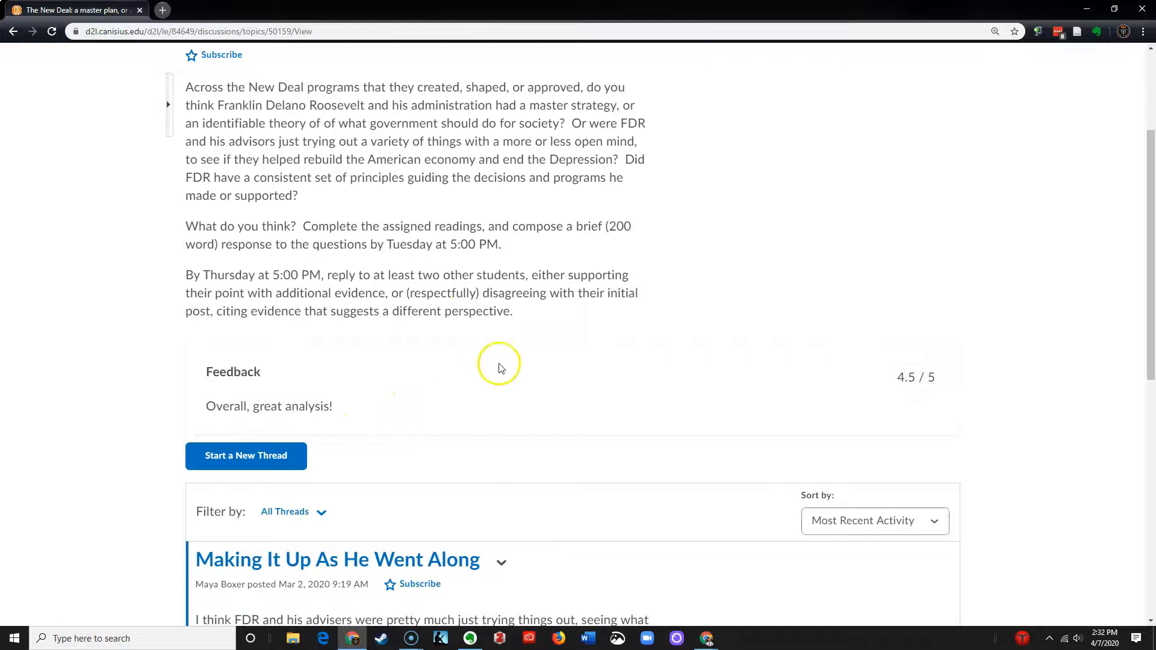
{"action": "scroll", "coordinate": [508, 374], "scroll_direction": "down", "scroll_amount": 2}
{"action": "scroll", "coordinate": [533, 494], "scroll_direction": "up", "scroll_amount": 2}
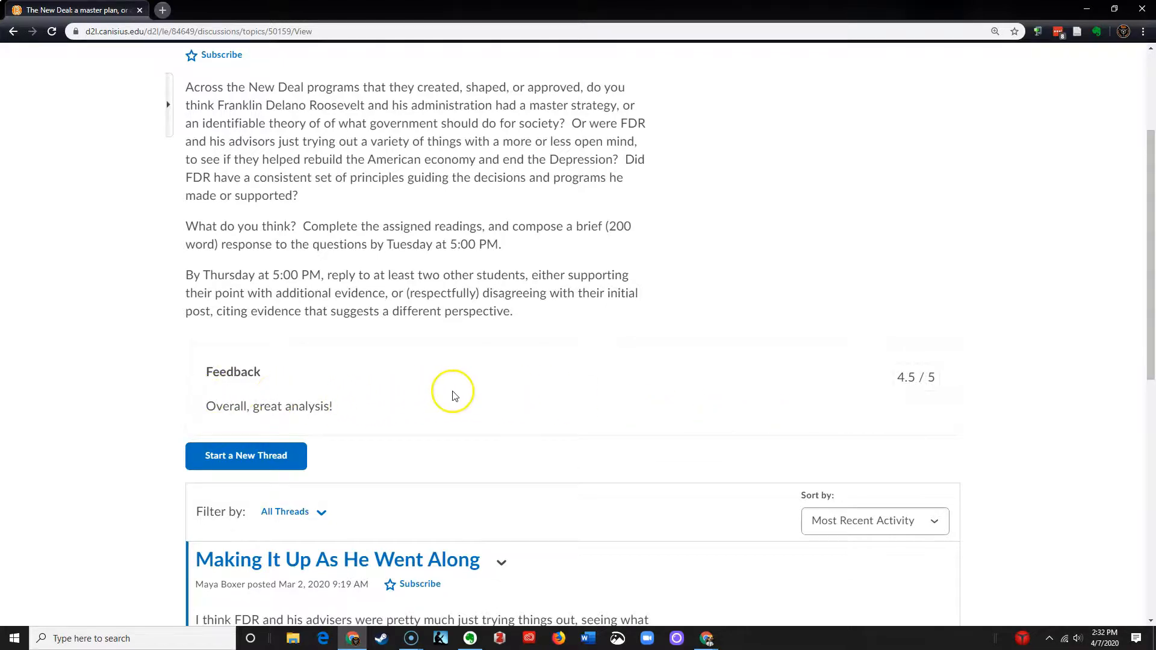
{"action": "scroll", "coordinate": [453, 392], "scroll_direction": "down", "scroll_amount": 3}
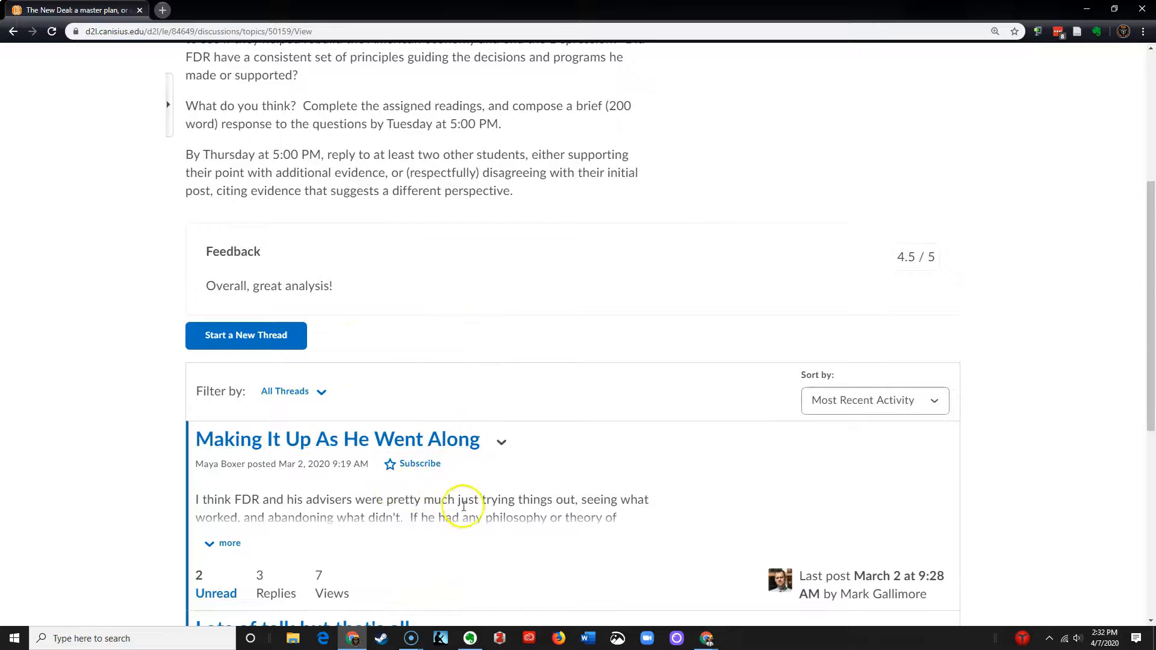
{"action": "scroll", "coordinate": [461, 506], "scroll_direction": "up", "scroll_amount": 4}
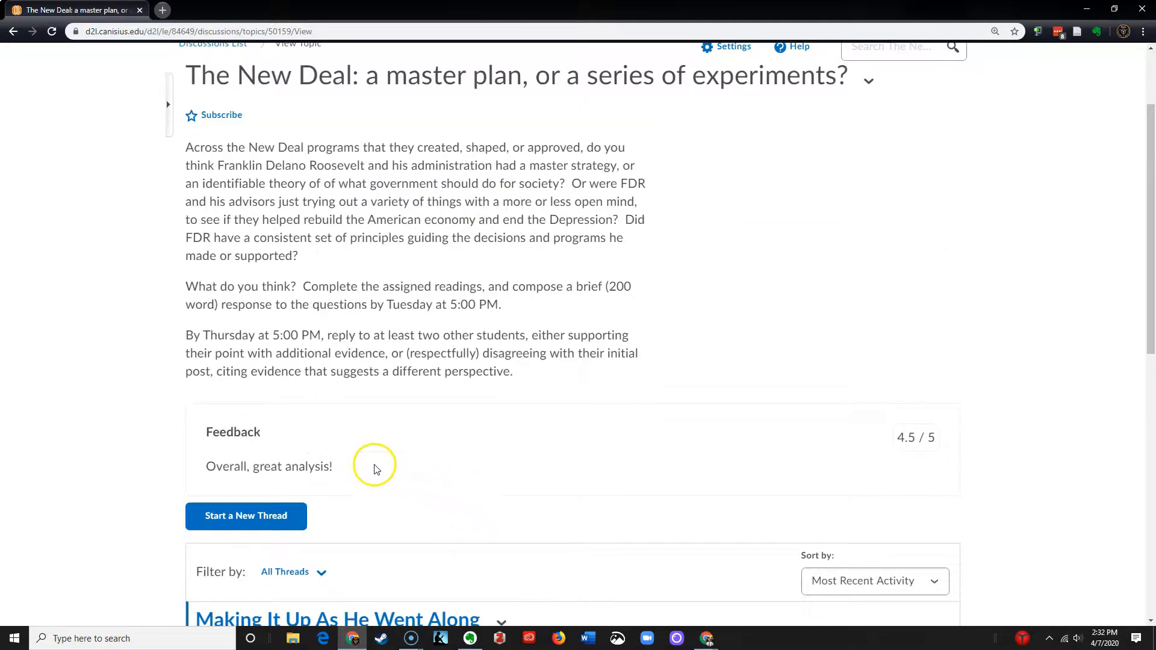
{"action": "scroll", "coordinate": [385, 458], "scroll_direction": "down", "scroll_amount": 3}
{"action": "scroll", "coordinate": [498, 504], "scroll_direction": "down", "scroll_amount": 2}
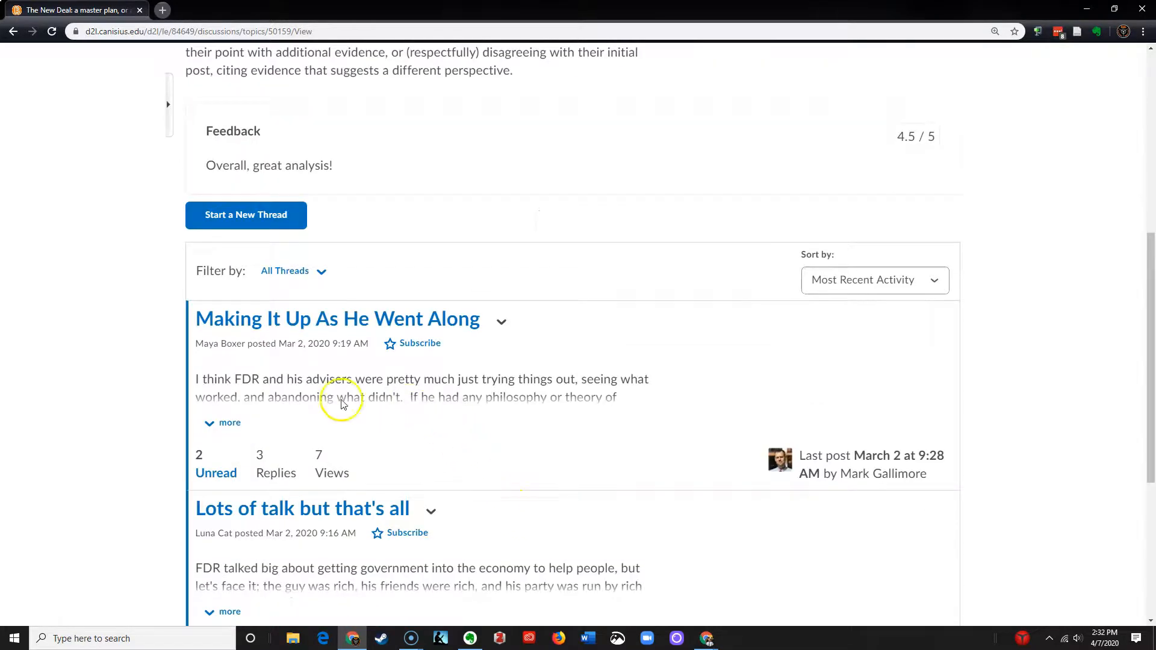
{"action": "scroll", "coordinate": [545, 470], "scroll_direction": "up", "scroll_amount": 4}
{"action": "scroll", "coordinate": [544, 476], "scroll_direction": "up", "scroll_amount": 2}
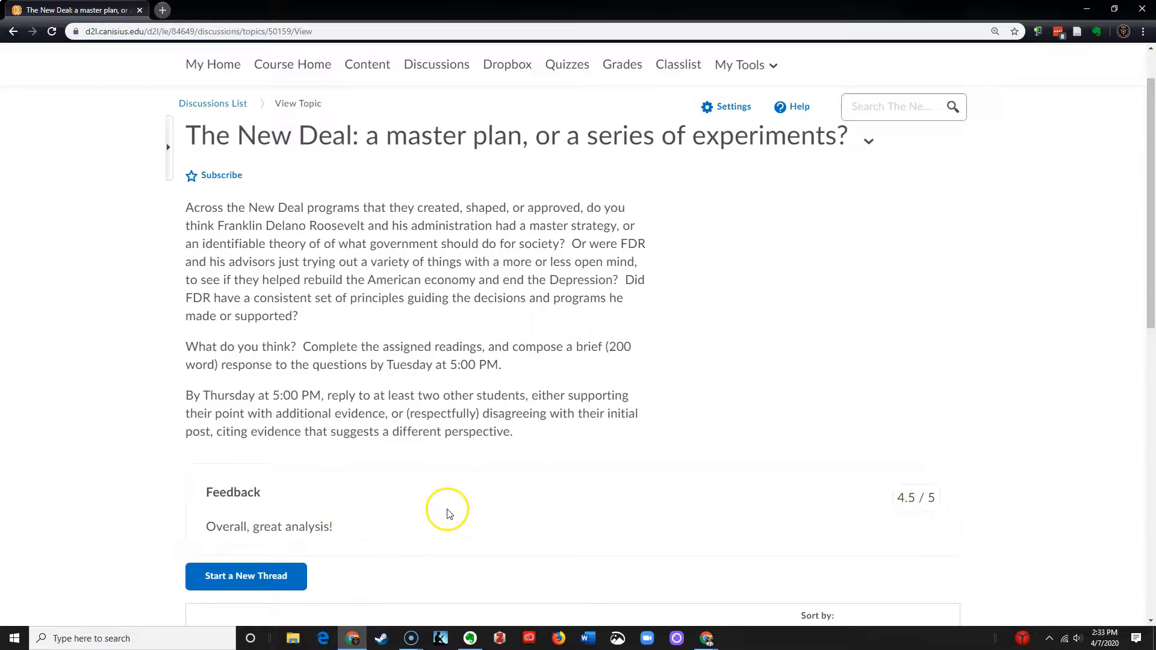
{"action": "scroll", "coordinate": [414, 498], "scroll_direction": "up", "scroll_amount": 1}
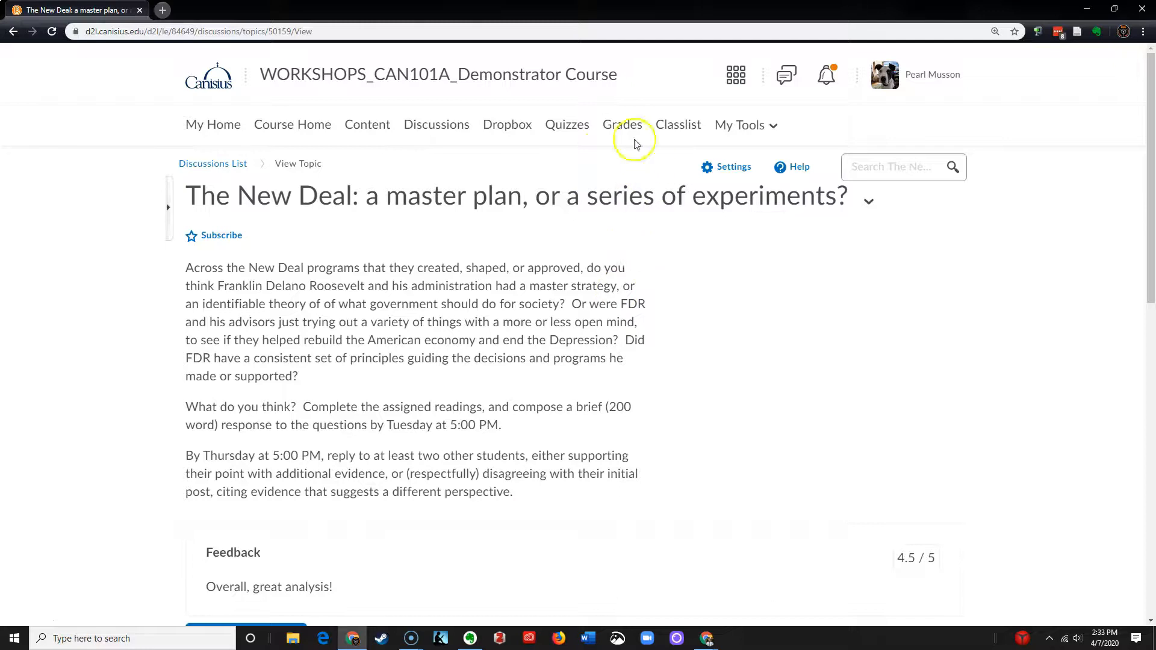
Step: Open the student's Grades page and check the points and feedback for the New Deal Discussion item
{"action": "left_click", "coordinate": [622, 127]}
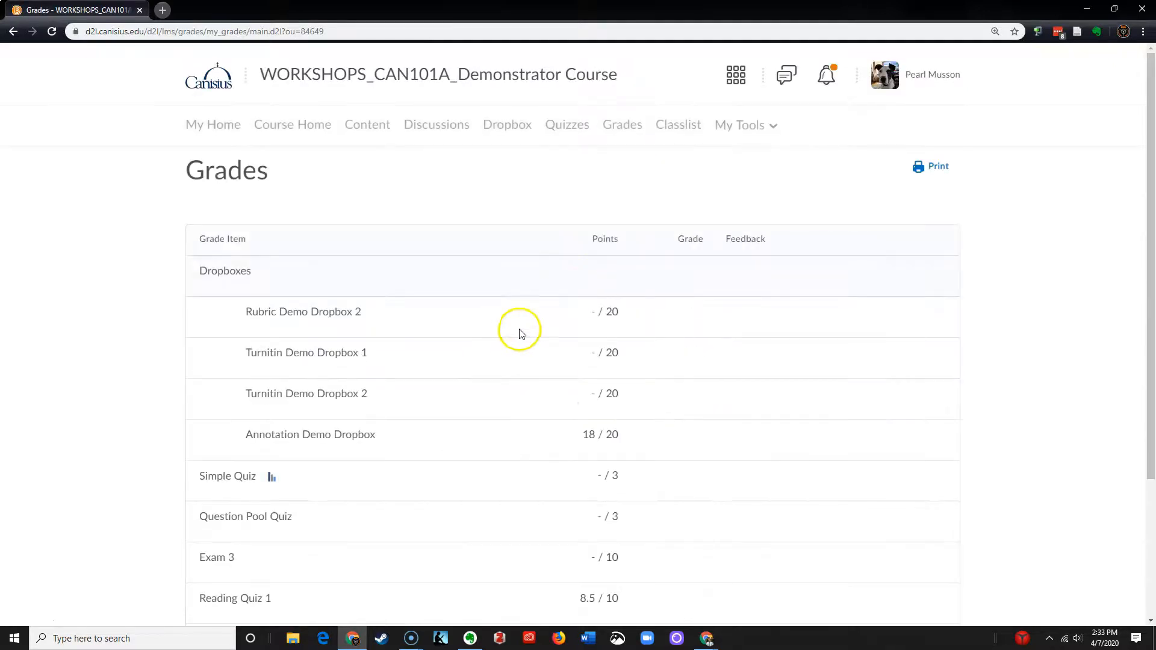
{"action": "scroll", "coordinate": [516, 329], "scroll_direction": "down", "scroll_amount": 3}
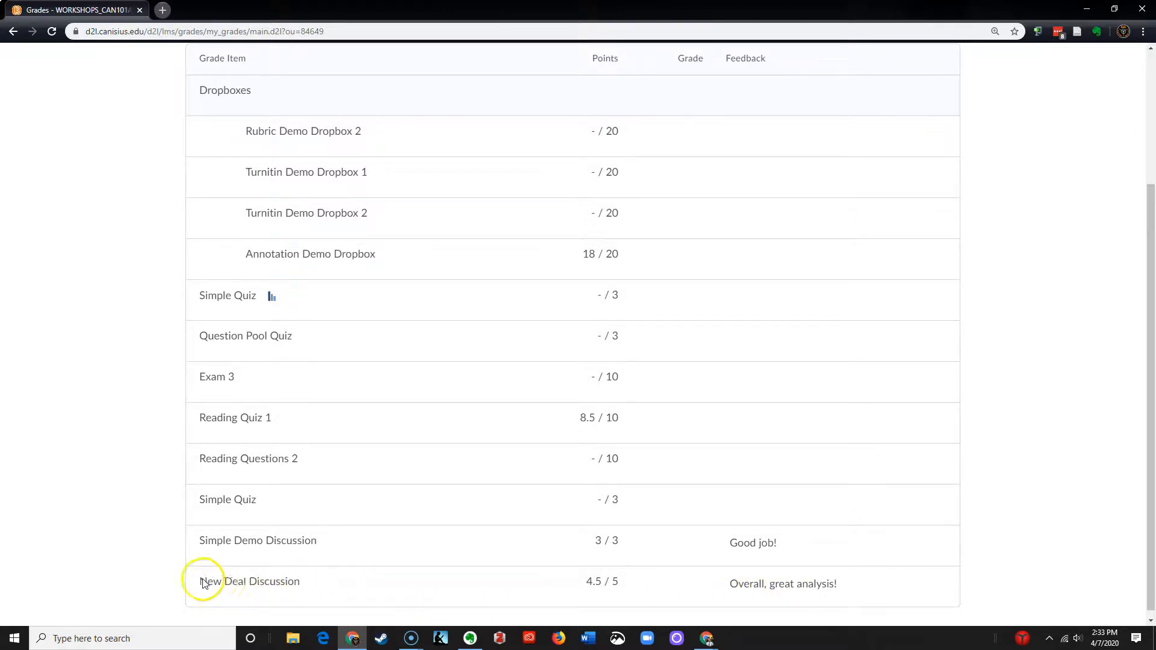
{"action": "scroll", "coordinate": [492, 560], "scroll_direction": "up", "scroll_amount": 5}
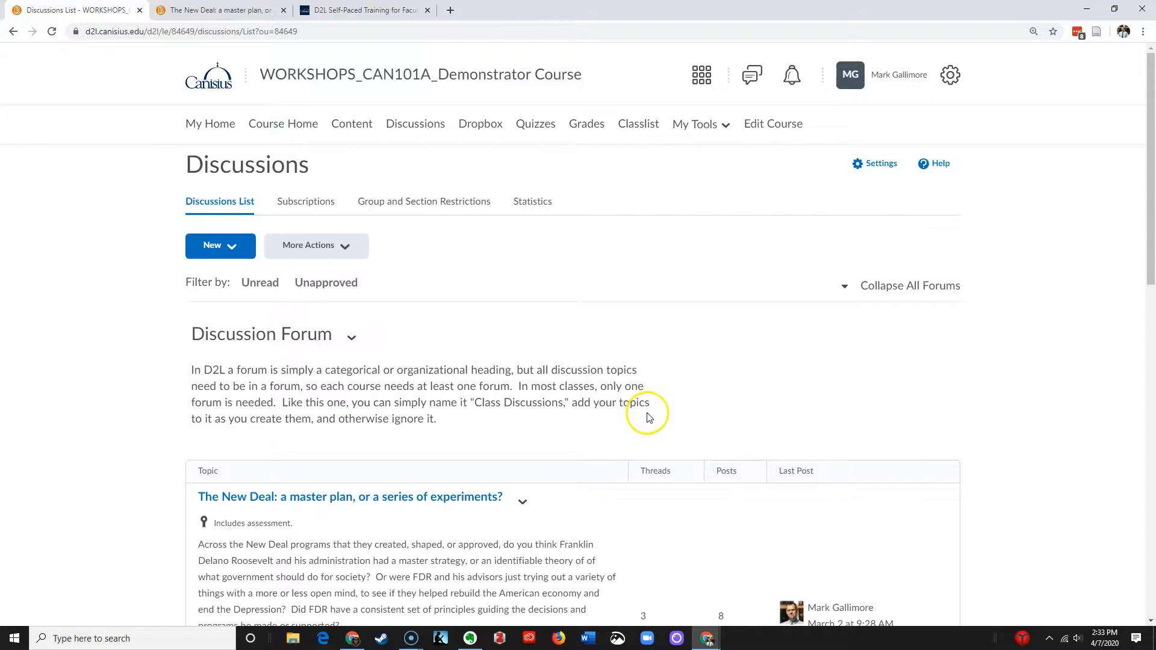
Step: Back in the instructor's view, open the course gradebook and bring up the graded student's submissions for the SDD discussion item
{"action": "left_click", "coordinate": [586, 125]}
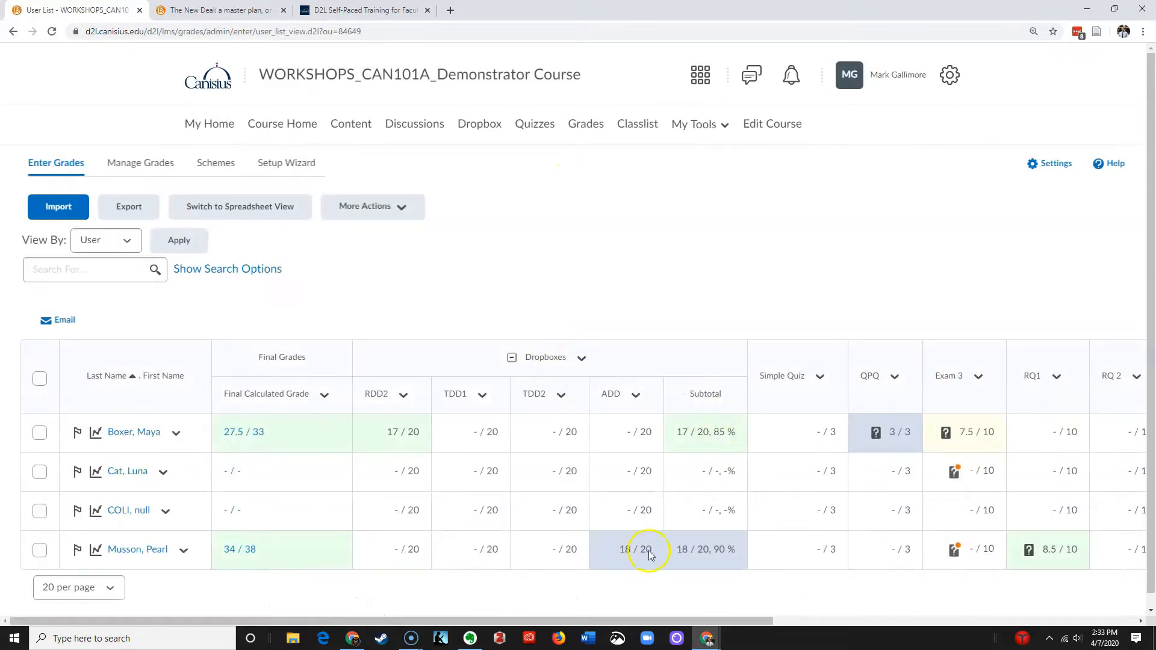
{"action": "left_click_drag", "start_coordinate": [627, 619], "coordinate": [997, 626]}
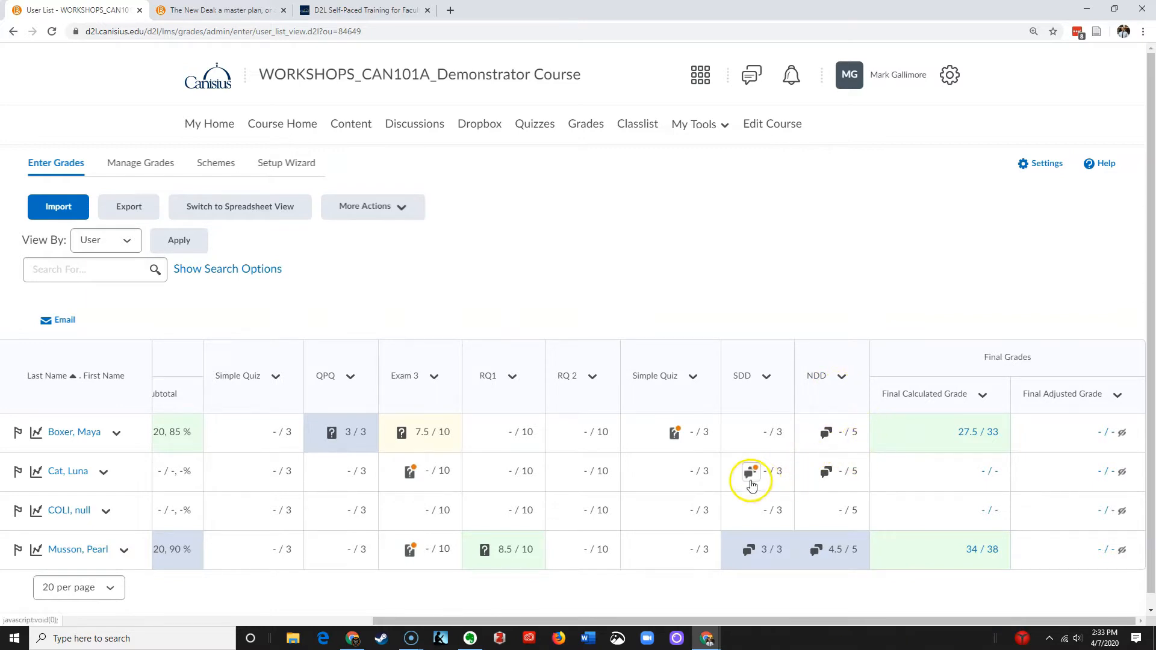
{"action": "scroll", "coordinate": [711, 471], "scroll_direction": "down", "scroll_amount": 1}
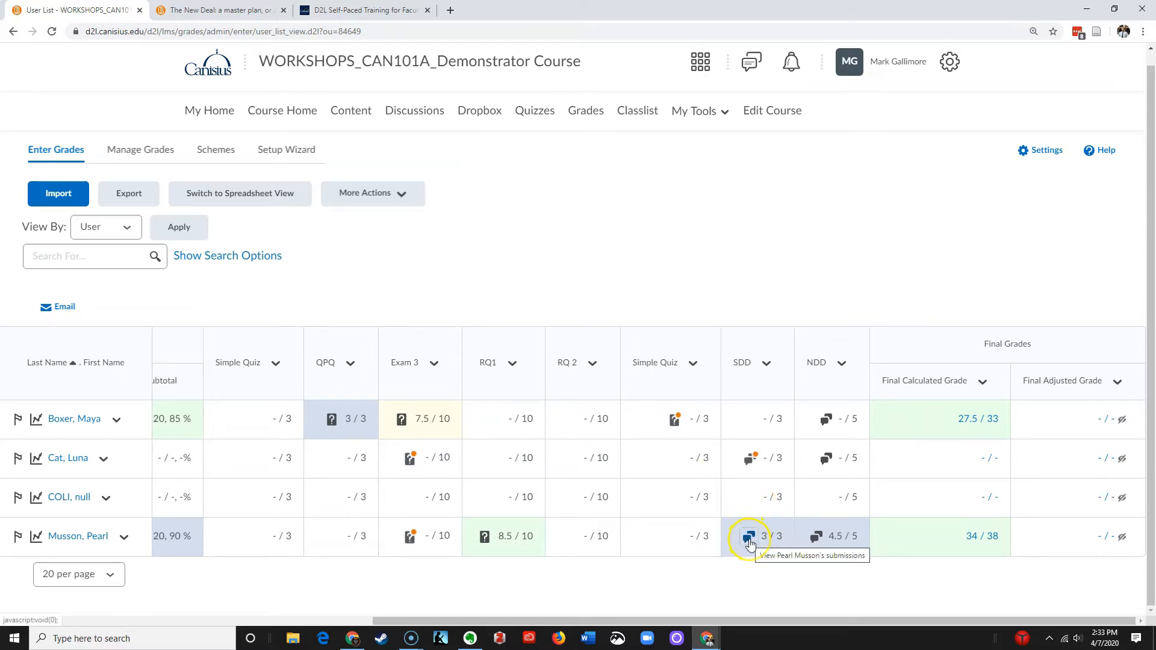
{"action": "left_click", "coordinate": [749, 538]}
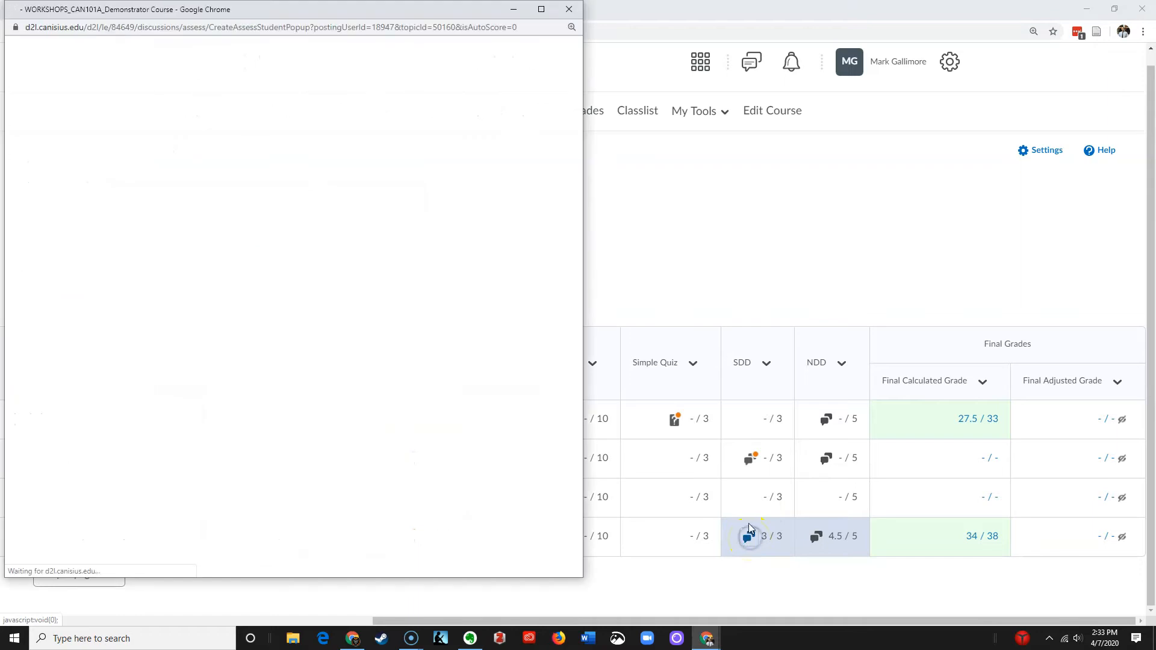